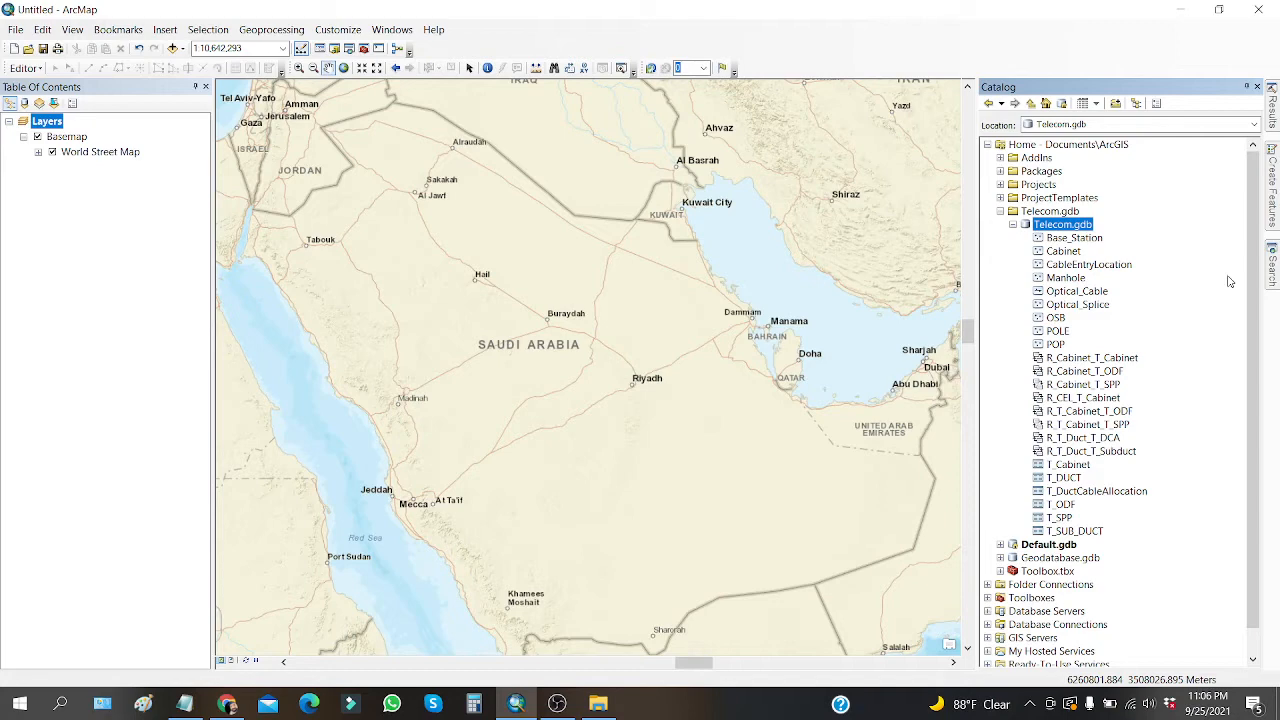
- Look over the feature classes, relationship classes and tables stored in Telecom.gdb
{"action": "left_click", "coordinate": [1074, 284]}
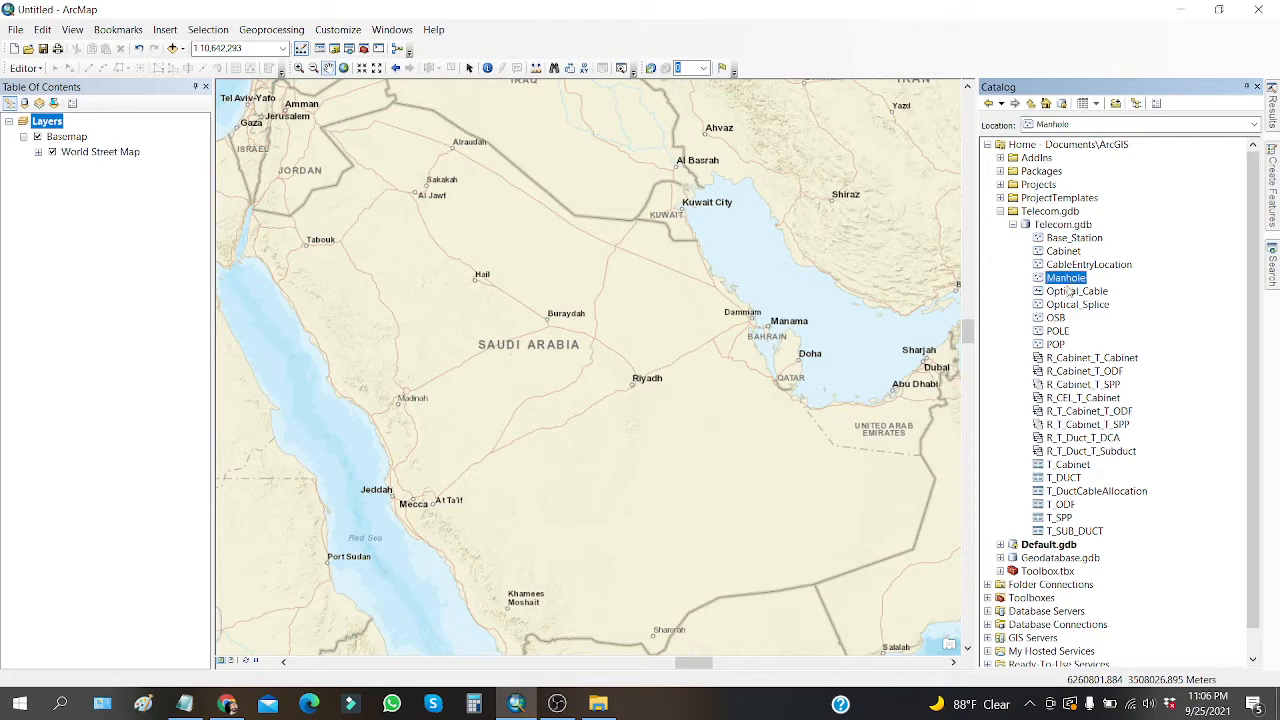
{"action": "left_click", "coordinate": [1084, 358]}
{"action": "left_click", "coordinate": [1084, 384]}
{"action": "left_click", "coordinate": [1088, 411]}
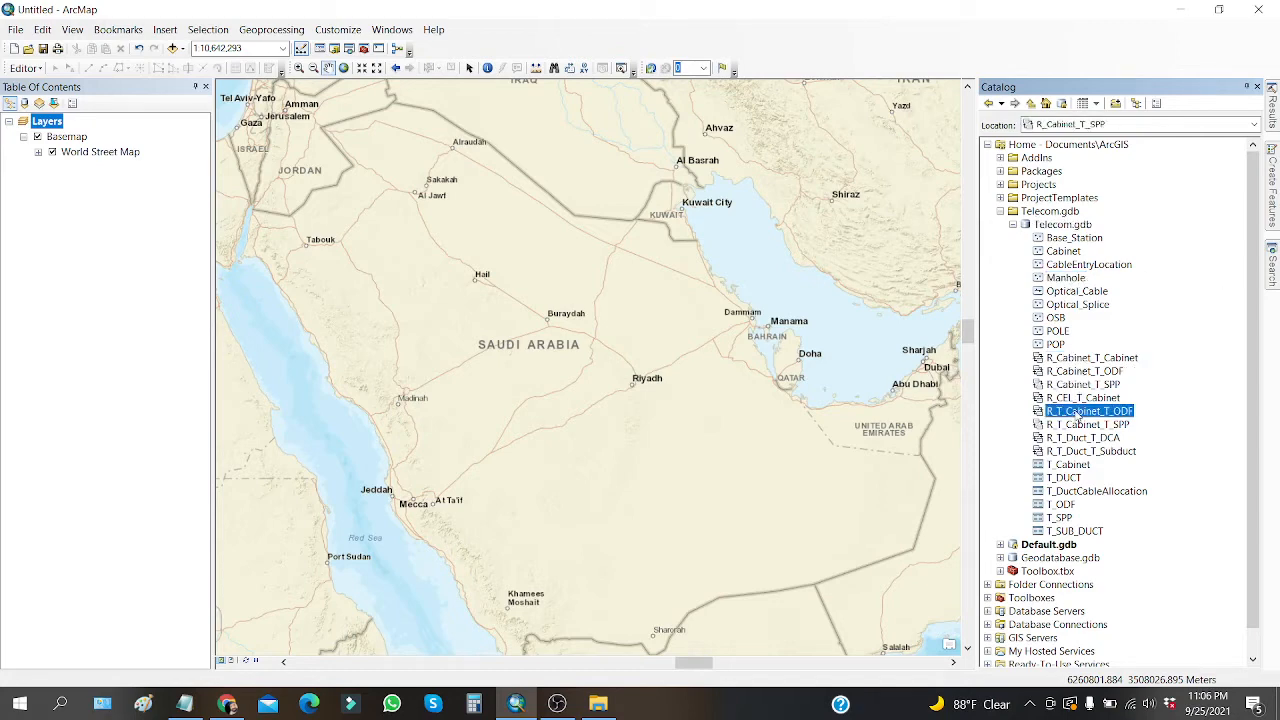
{"action": "left_click", "coordinate": [1068, 464]}
{"action": "left_click", "coordinate": [1092, 491]}
{"action": "left_click", "coordinate": [1060, 504]}
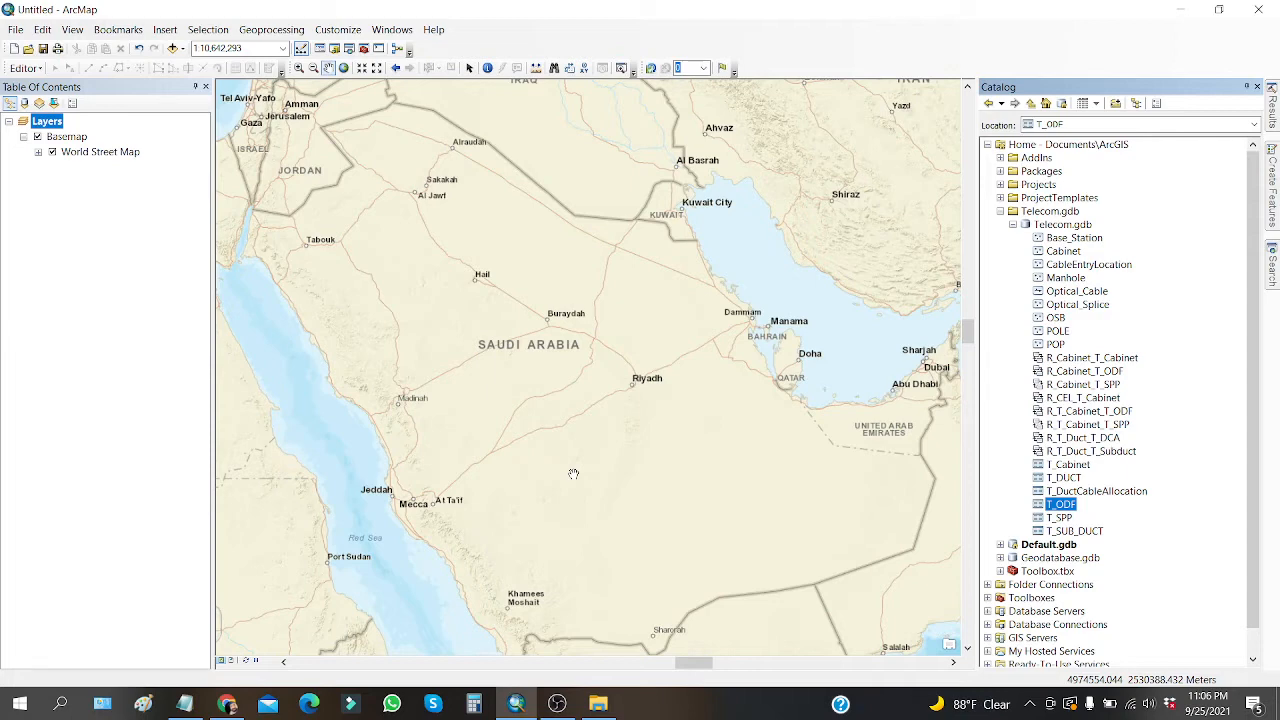
- Add all items in Telecom.gdb, from Base_Station through T_SUB_DUCT, to the map
{"action": "left_click", "coordinate": [177, 48]}
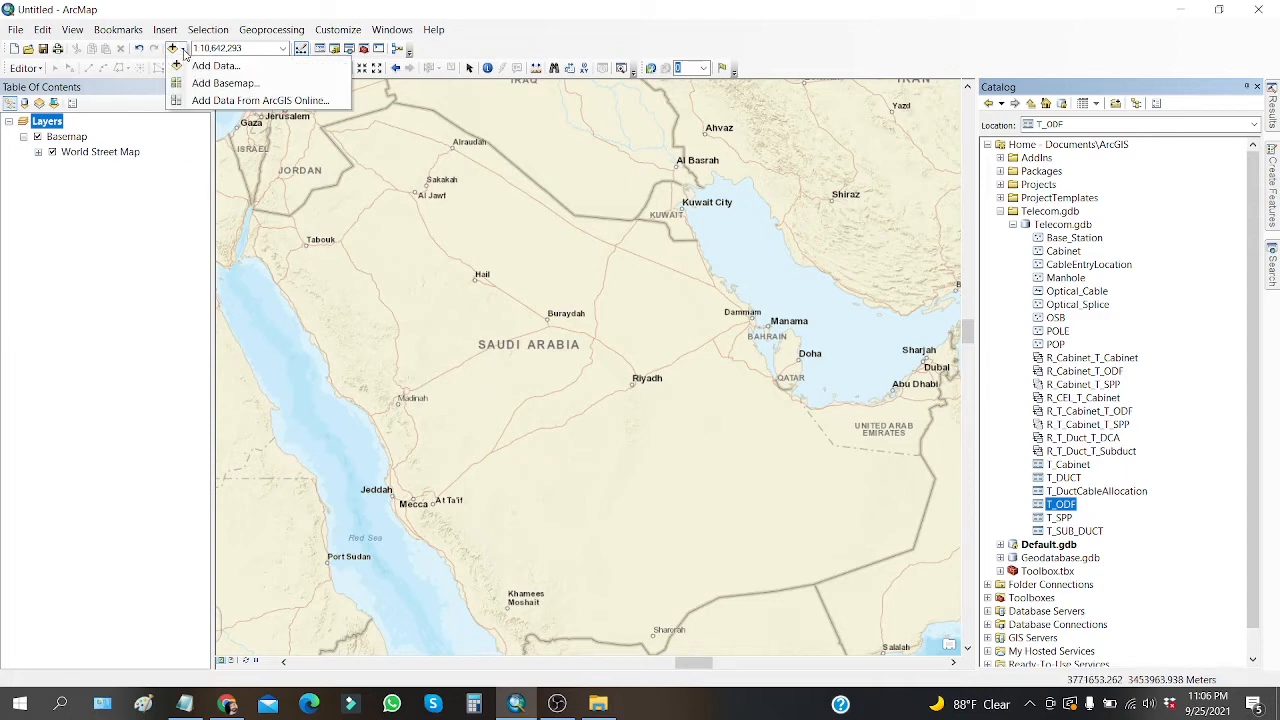
{"action": "left_click", "coordinate": [210, 66]}
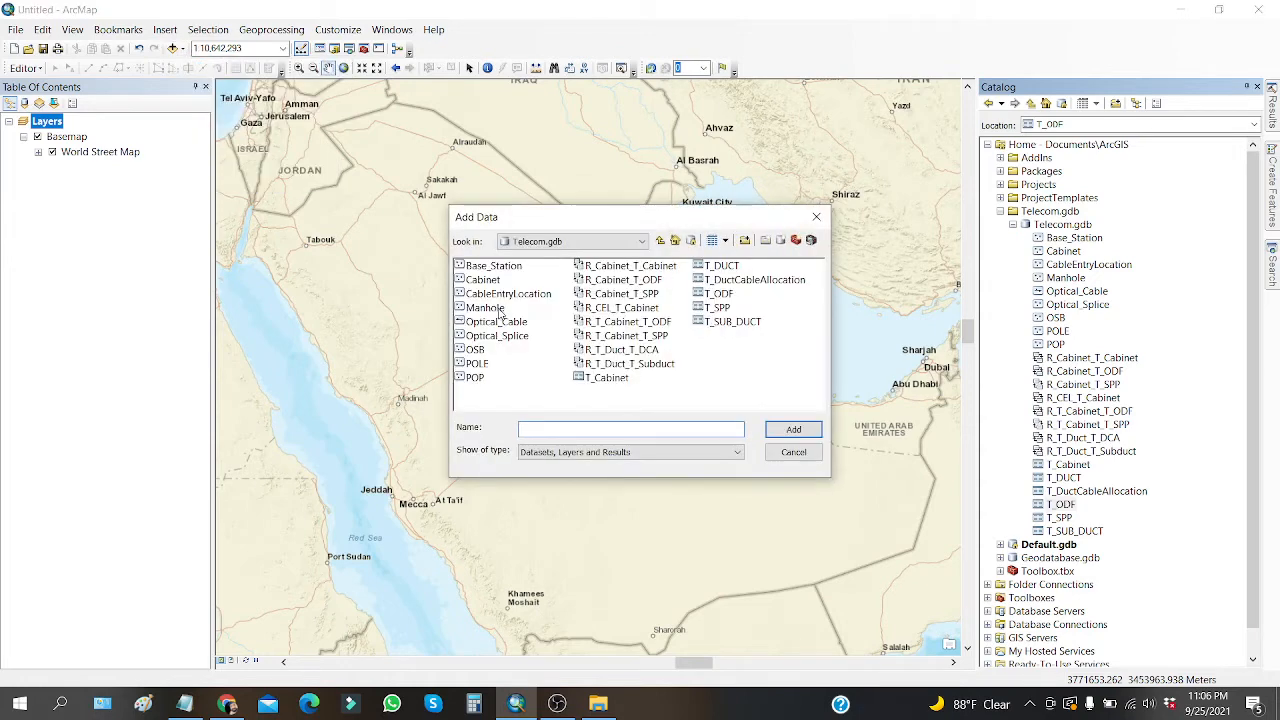
{"action": "left_click", "coordinate": [495, 268]}
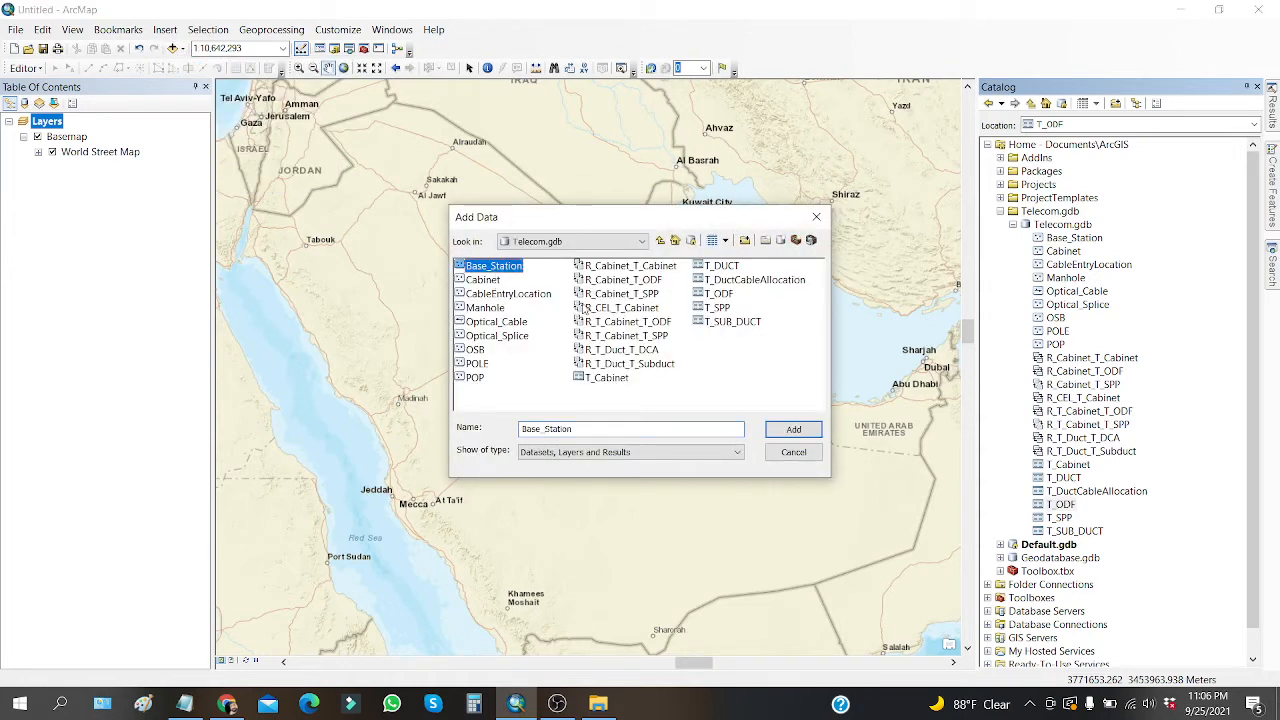
{"action": "left_click", "coordinate": [730, 323], "text": "shift"}
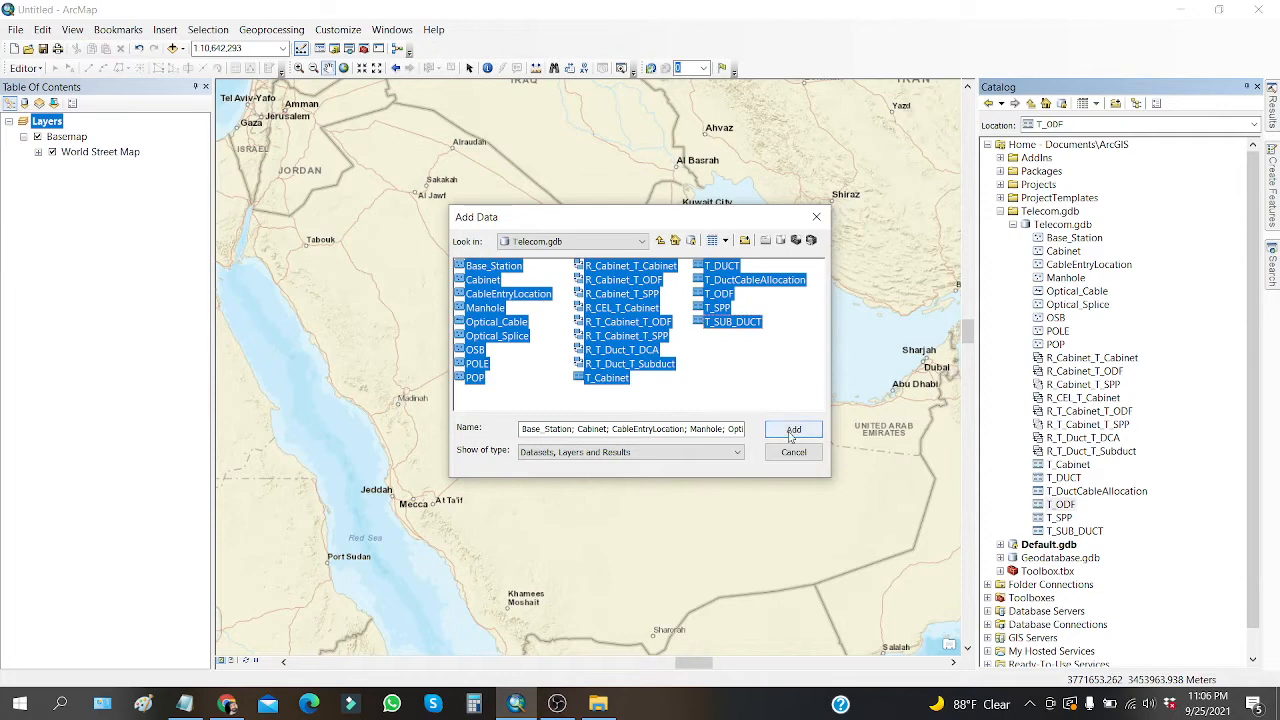
{"action": "left_click", "coordinate": [791, 432]}
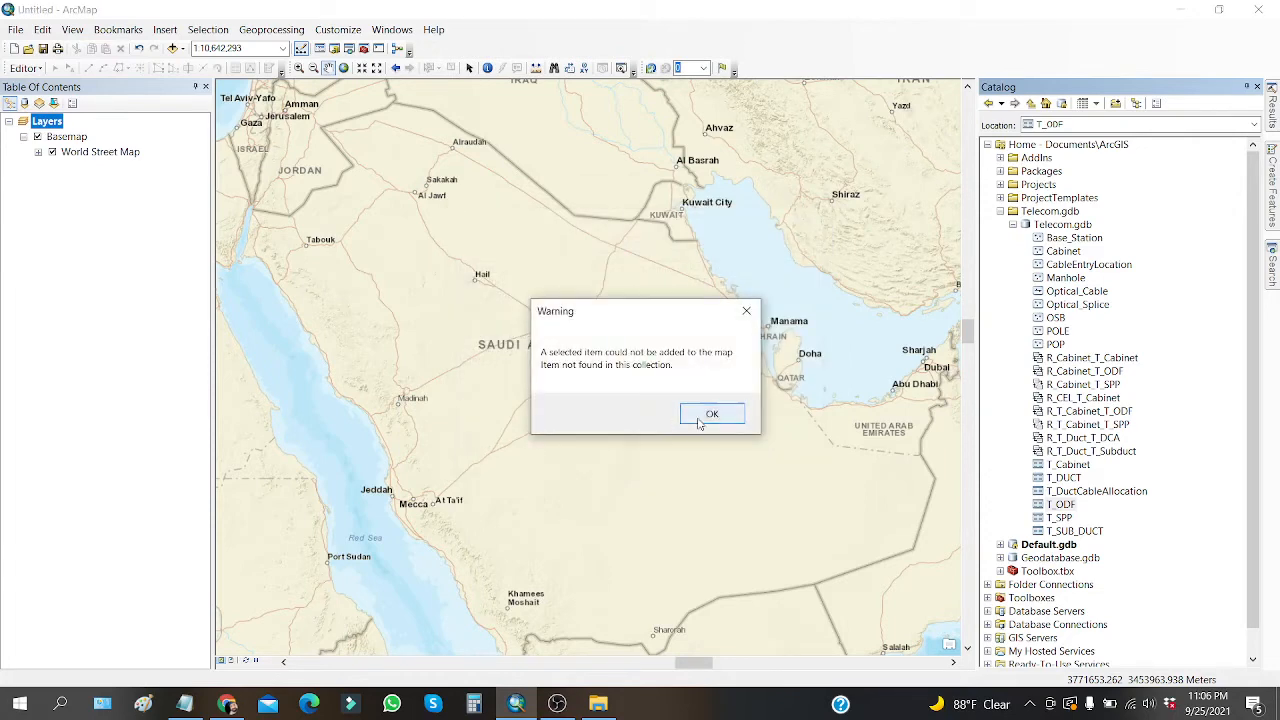
{"action": "left_click", "coordinate": [711, 416]}
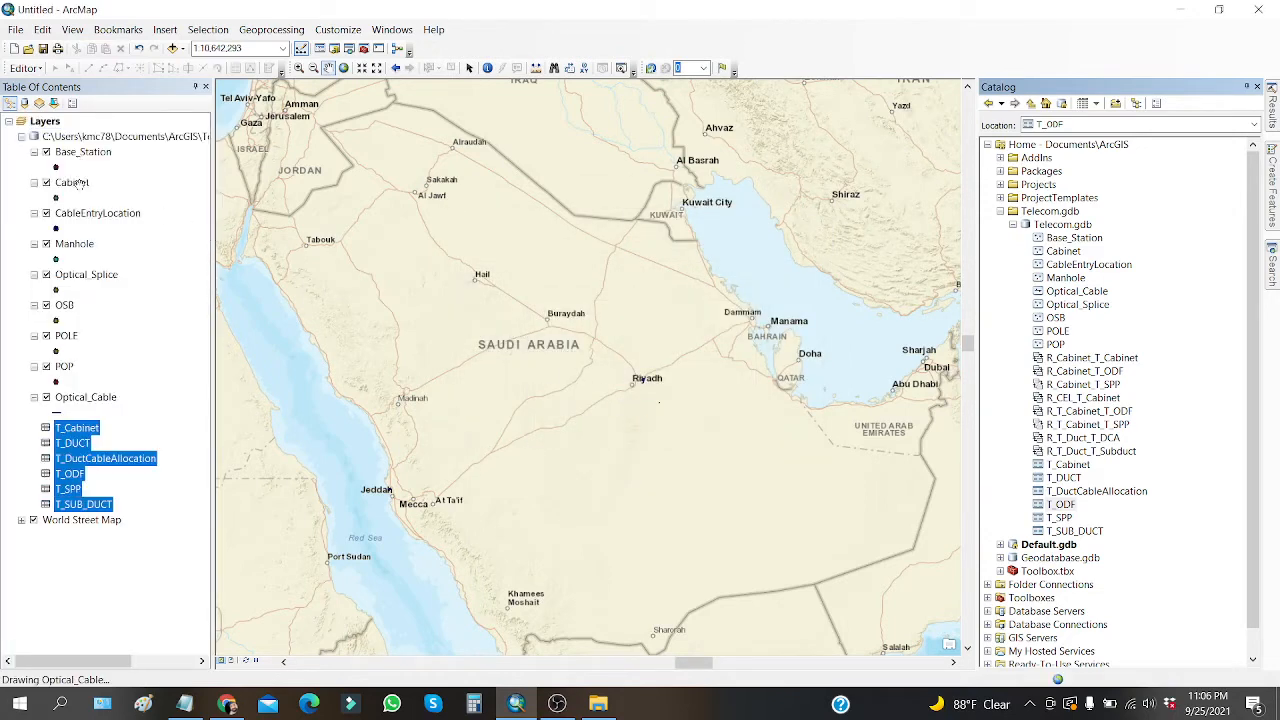
- Collapse all layers in the table of contents and list them by drawing order
{"action": "left_click", "coordinate": [45, 123]}
{"action": "right_click", "coordinate": [45, 124]}
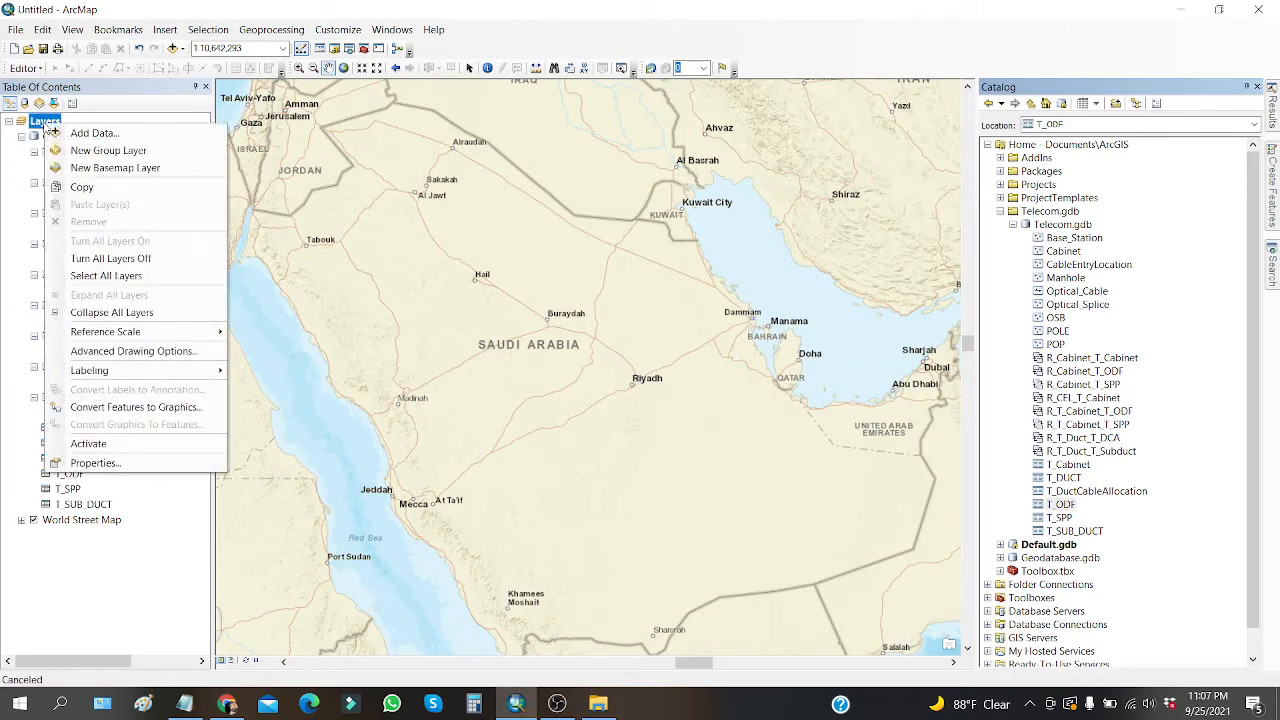
{"action": "left_click", "coordinate": [143, 314]}
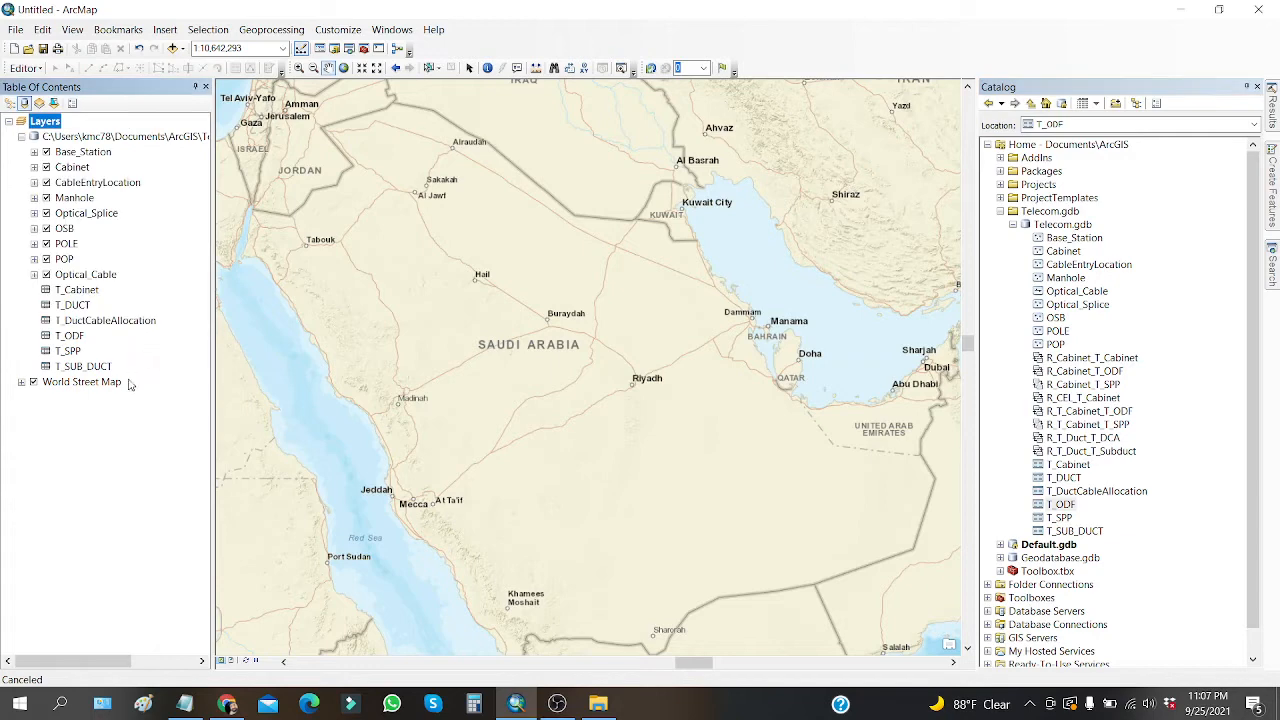
{"action": "left_click", "coordinate": [10, 104]}
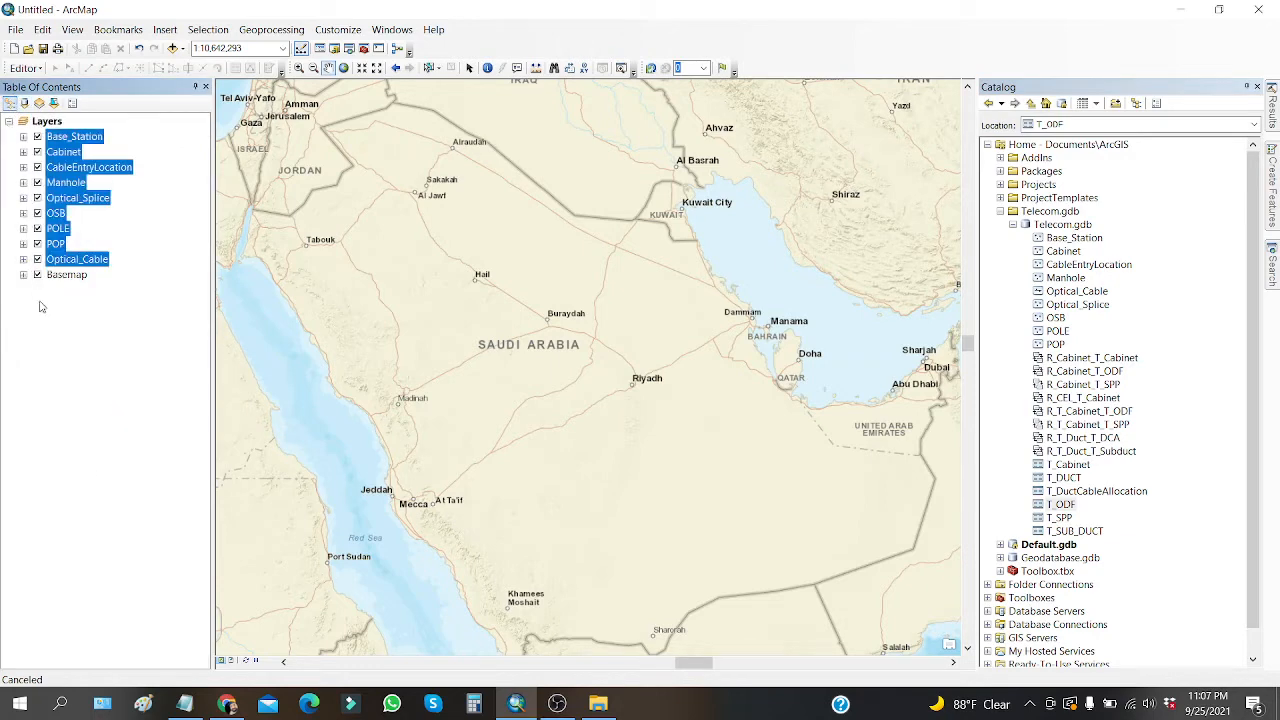
{"action": "left_click", "coordinate": [104, 216]}
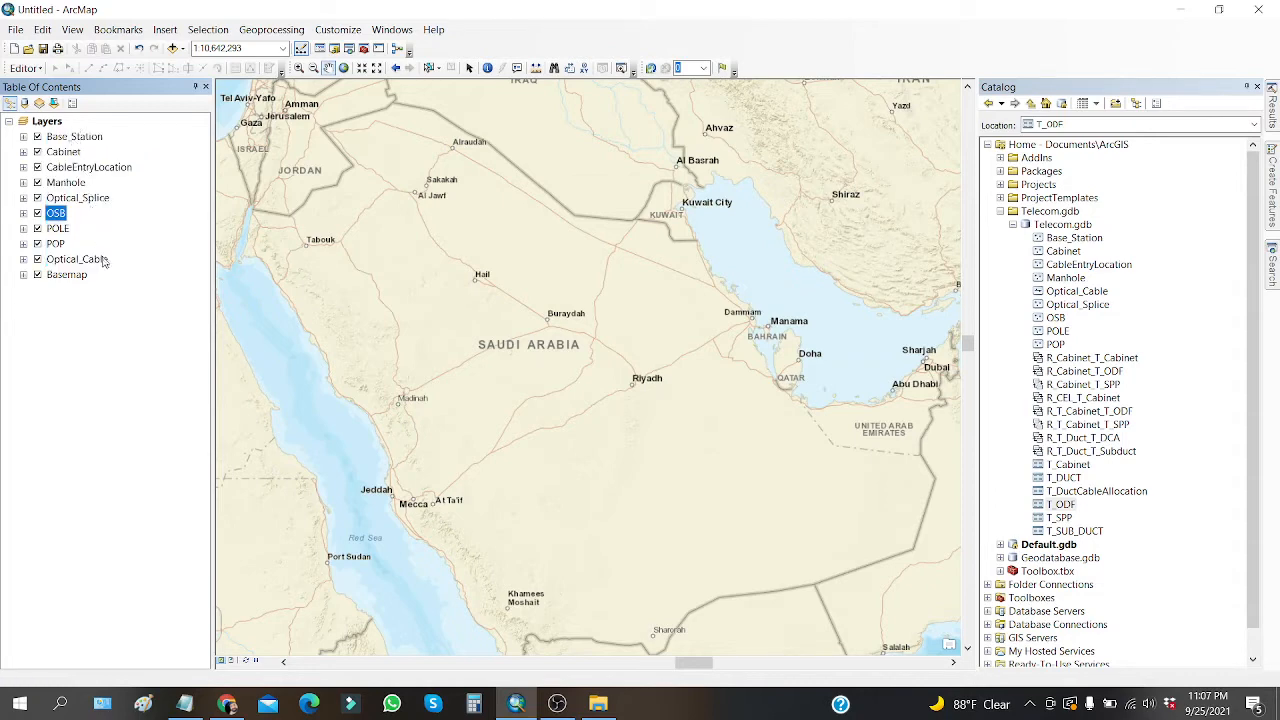
- Zoom the map to the telecom network around Yanbu on the Red Sea coast
{"action": "left_click_drag", "start_coordinate": [426, 386], "coordinate": [416, 377]}
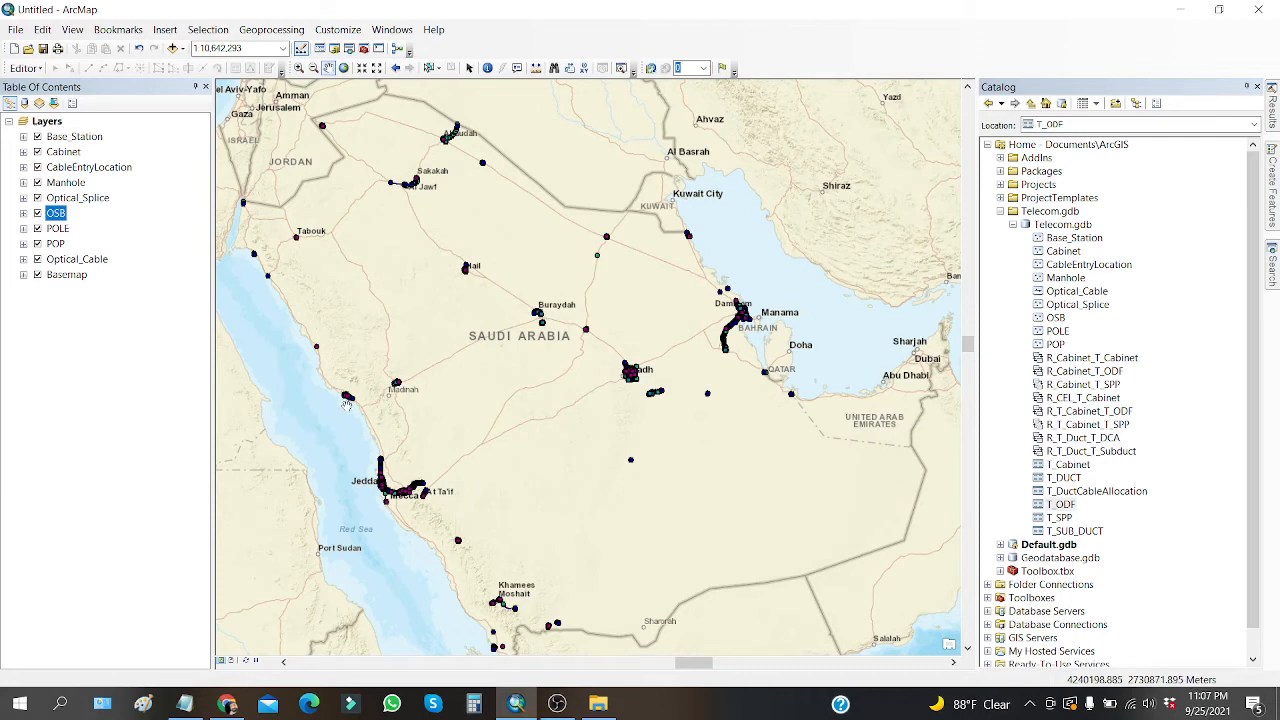
{"action": "left_click", "coordinate": [298, 67]}
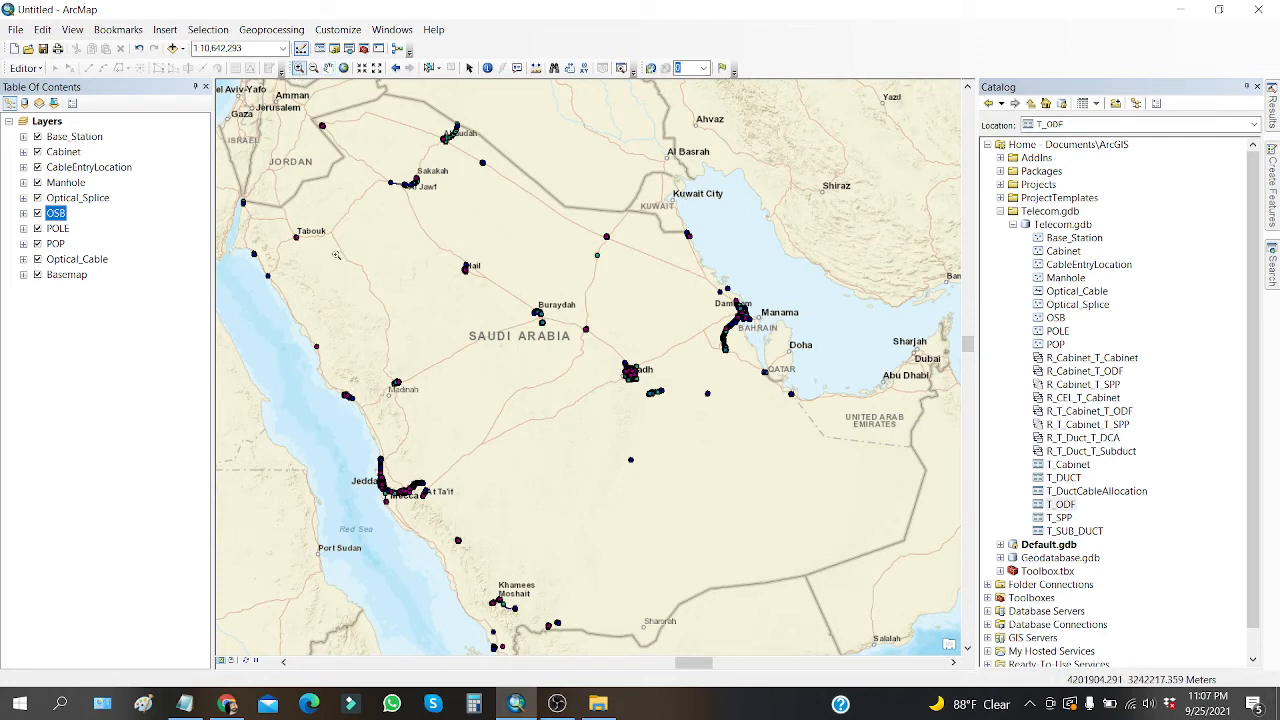
{"action": "left_click_drag", "start_coordinate": [333, 382], "coordinate": [369, 410]}
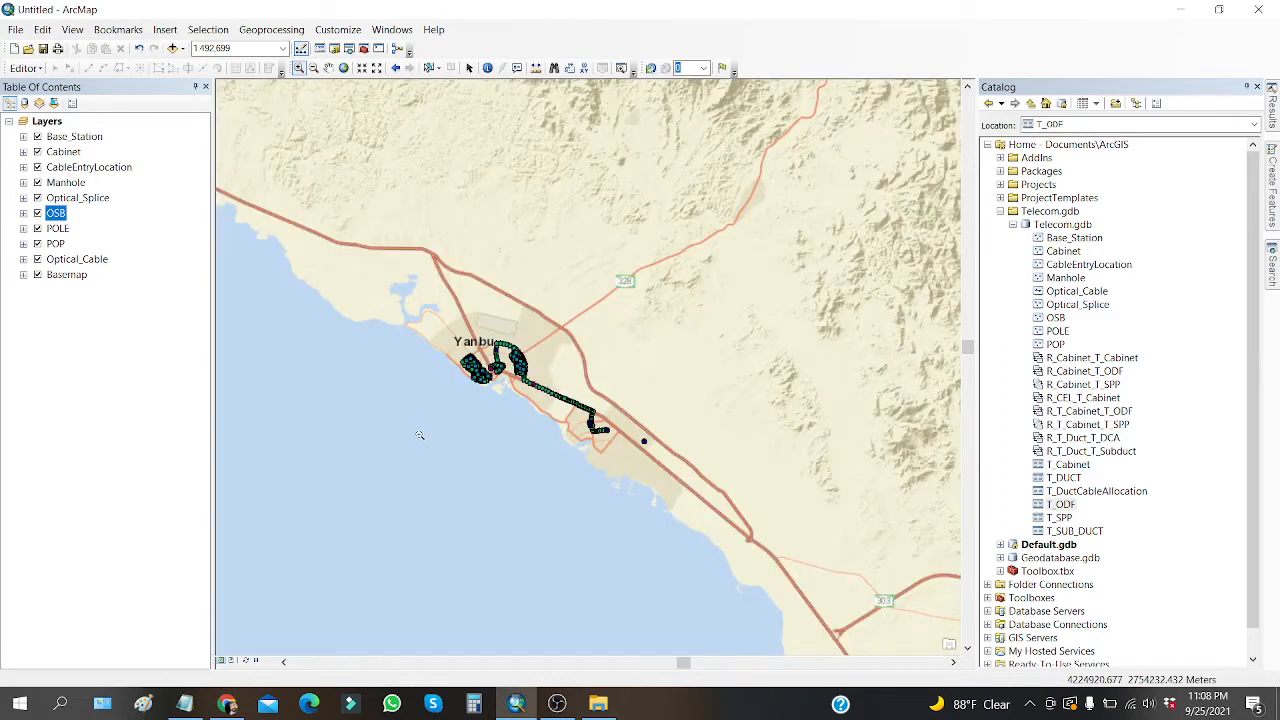
{"action": "left_click_drag", "start_coordinate": [422, 306], "coordinate": [696, 490]}
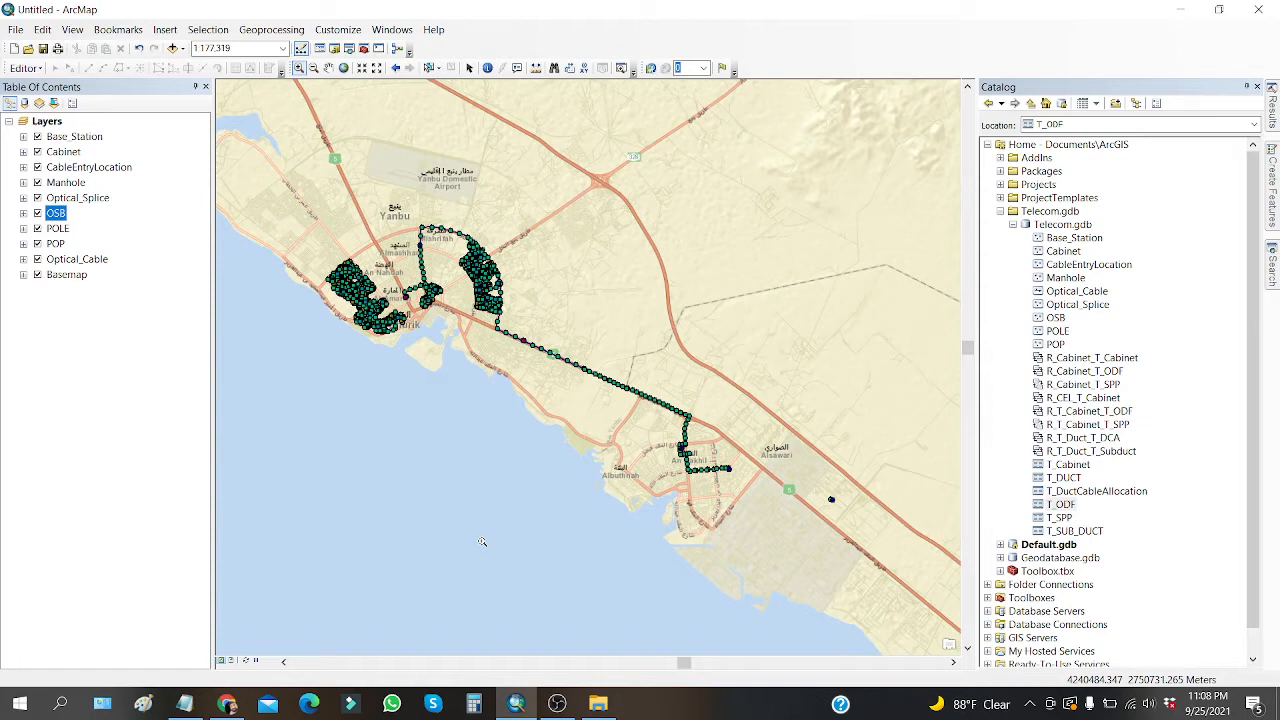
- Show the Distributed Geodatabase toolbar and start the Extract Data wizard
{"action": "left_click", "coordinate": [38, 335]}
{"action": "left_click", "coordinate": [47, 121]}
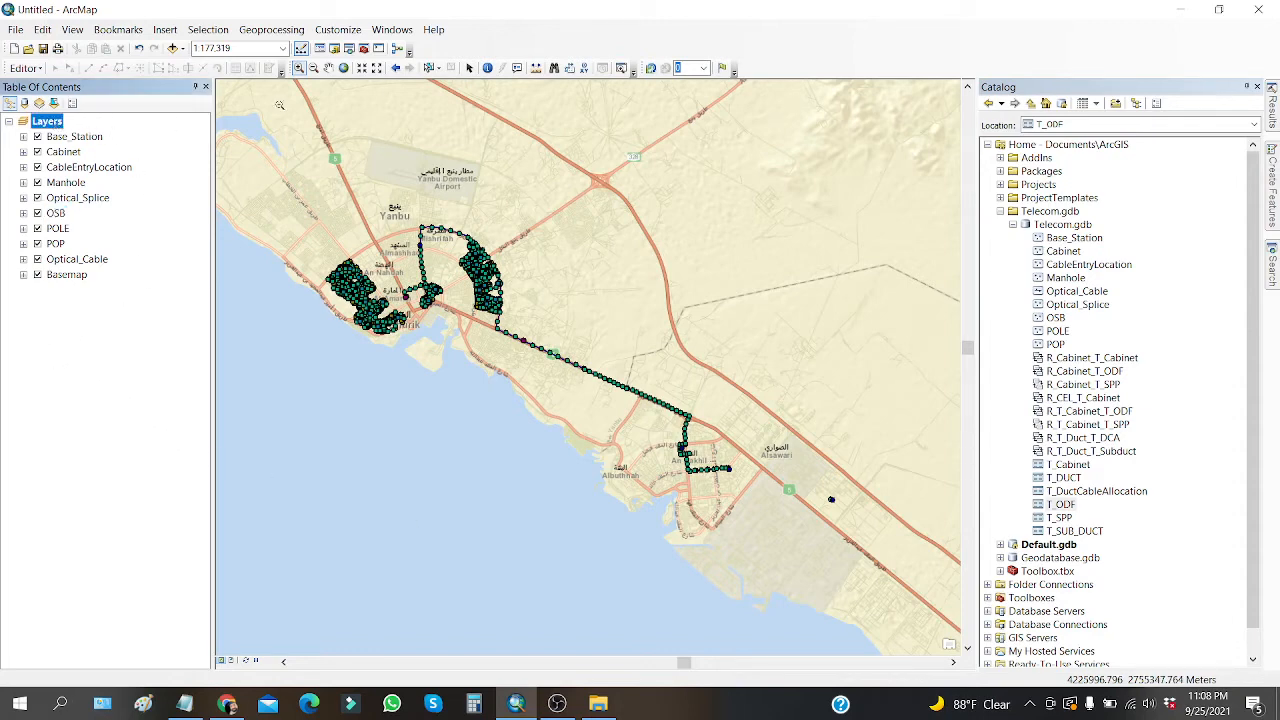
{"action": "right_click", "coordinate": [760, 60]}
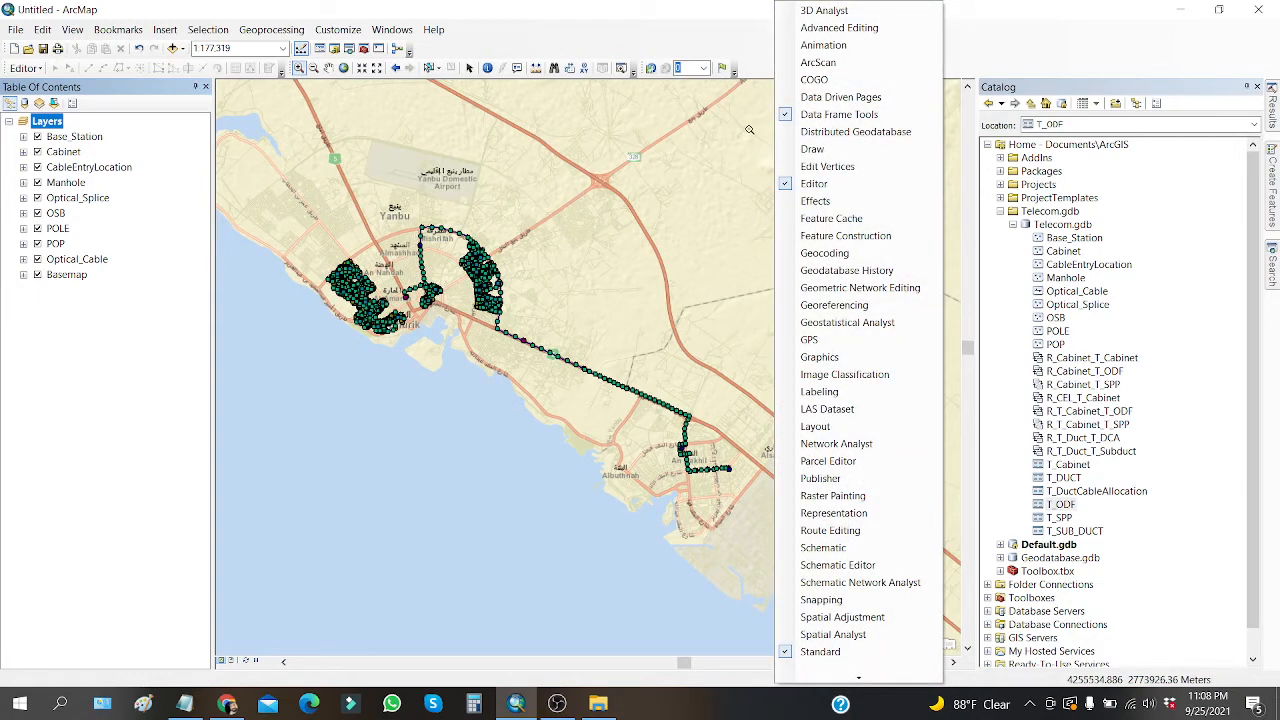
{"action": "left_click", "coordinate": [860, 141]}
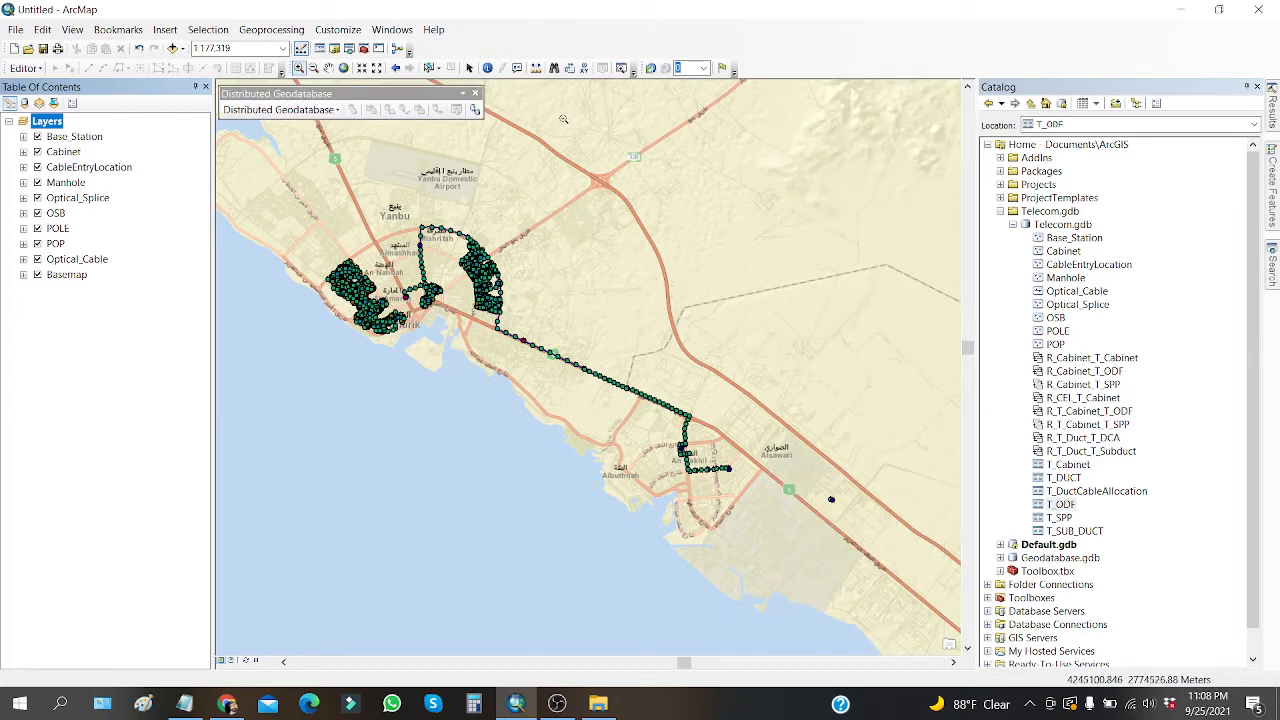
{"action": "left_click_drag", "start_coordinate": [402, 90], "coordinate": [409, 116]}
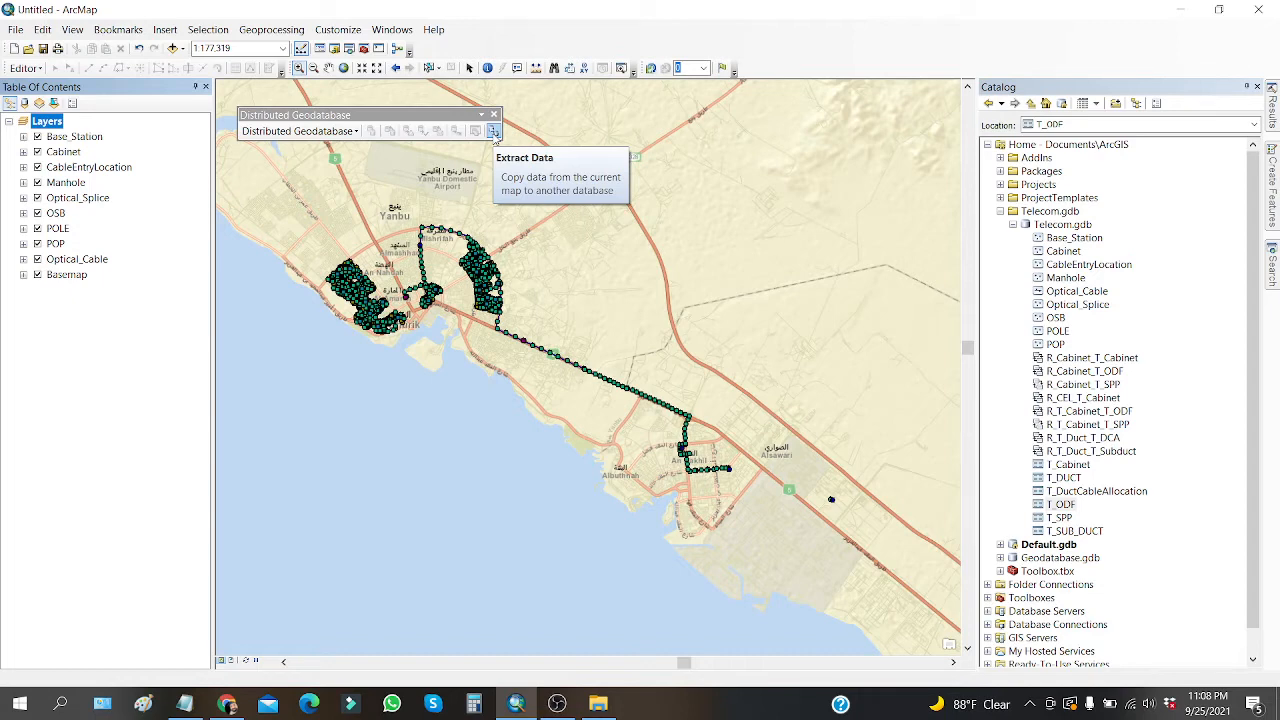
{"action": "left_click", "coordinate": [493, 132]}
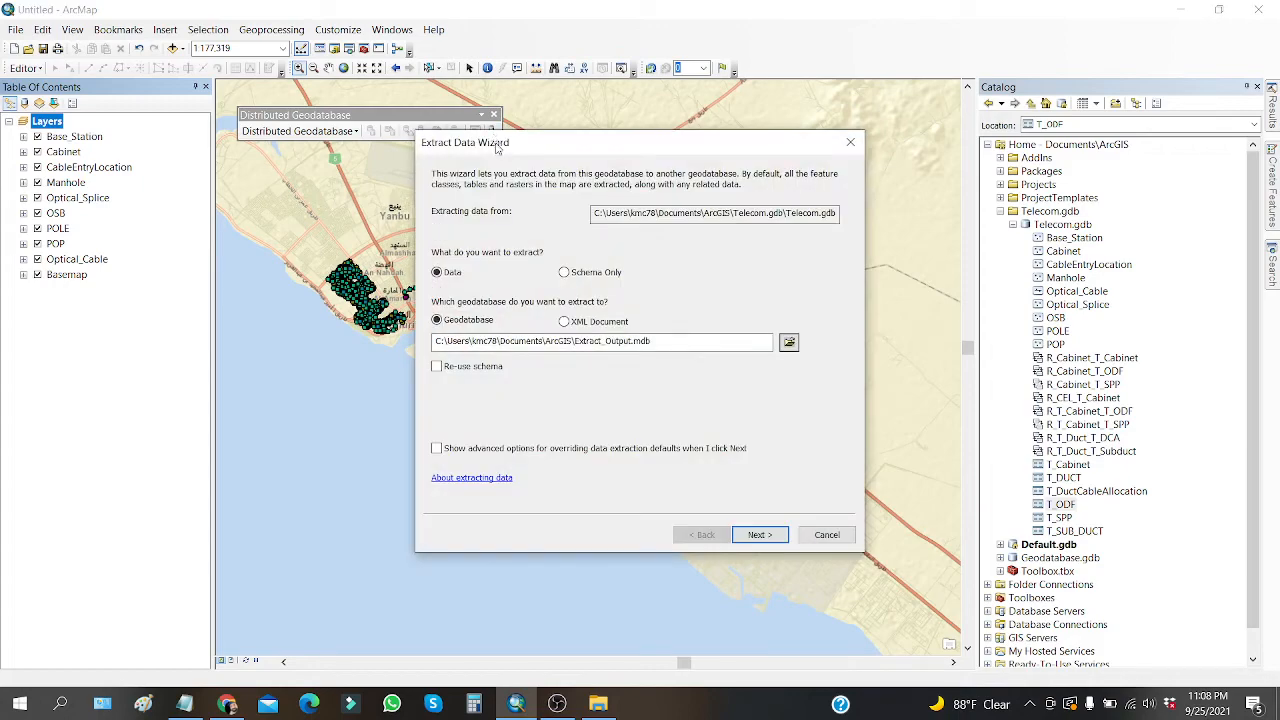
{"action": "left_click_drag", "start_coordinate": [497, 147], "coordinate": [582, 178]}
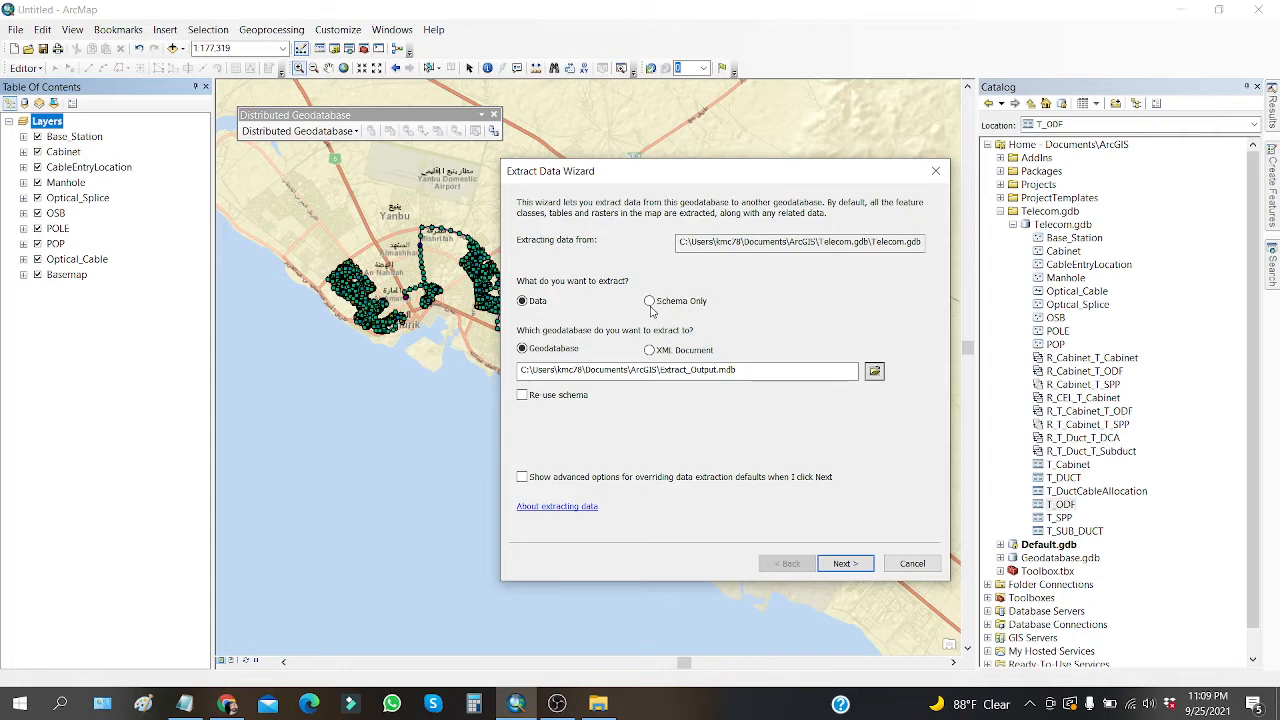
- Choose to extract data rather than schema only, and continue to the advanced extraction options
{"action": "left_click", "coordinate": [650, 302]}
{"action": "left_click", "coordinate": [522, 304]}
{"action": "left_click", "coordinate": [842, 564]}
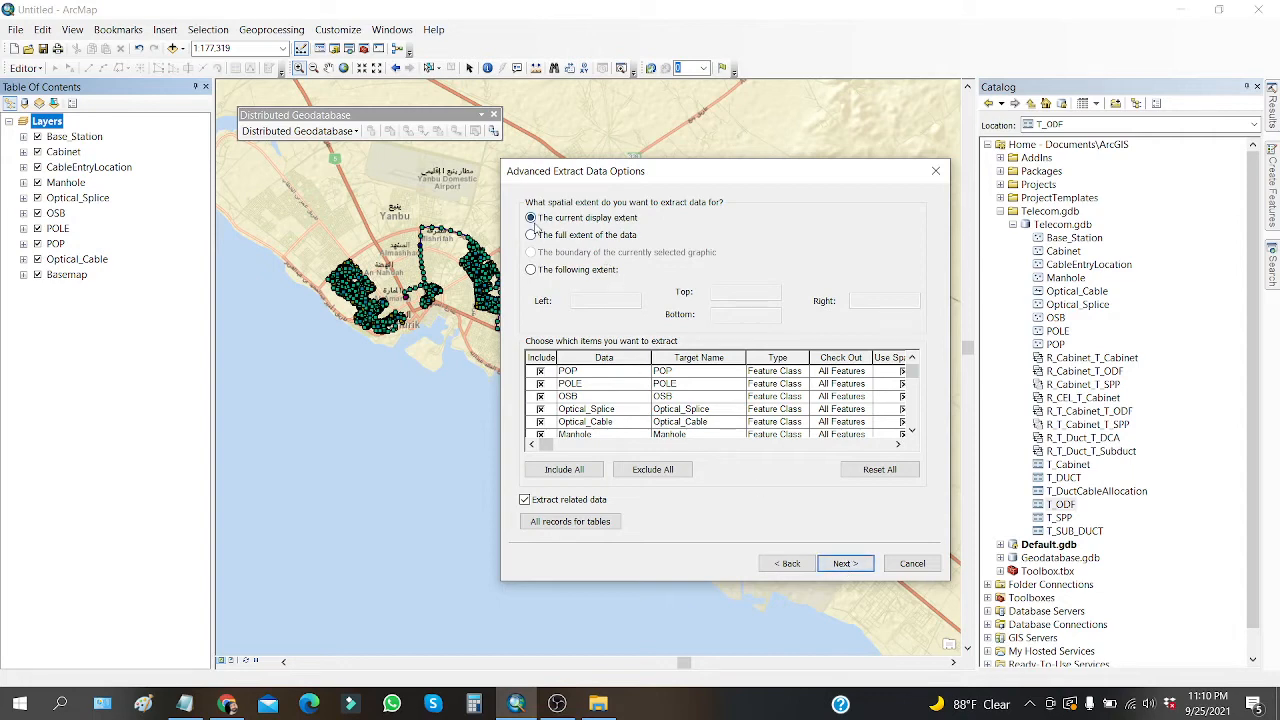
- Review the feature classes among the items to extract, checking their type, check-out and spatial extent settings
{"action": "left_click_drag", "start_coordinate": [584, 174], "coordinate": [609, 188]}
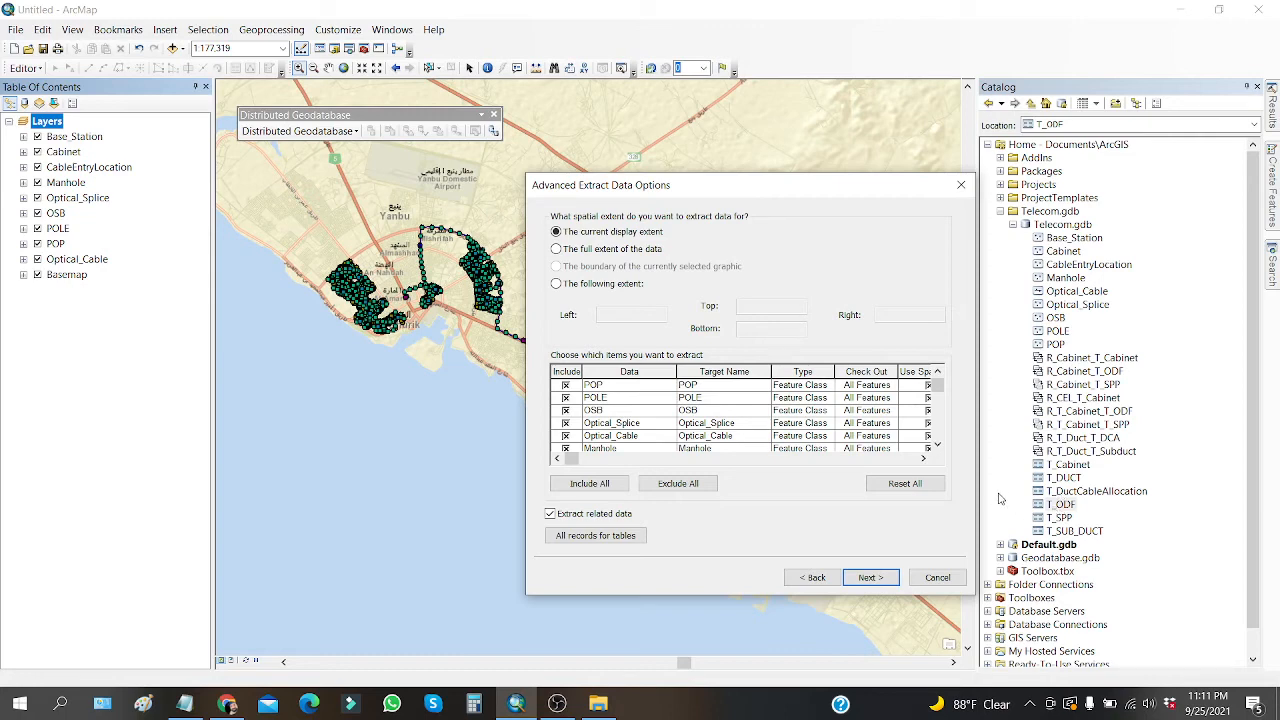
{"action": "left_click", "coordinate": [923, 458]}
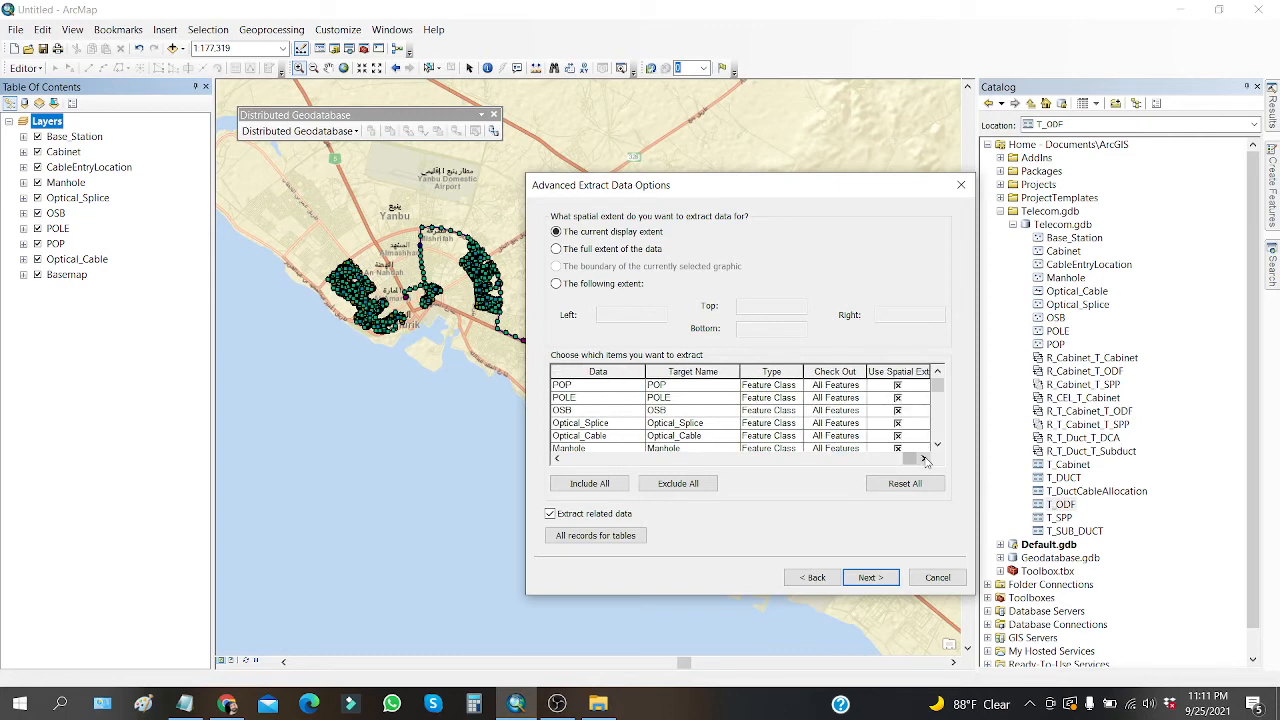
{"action": "left_click", "coordinate": [557, 458]}
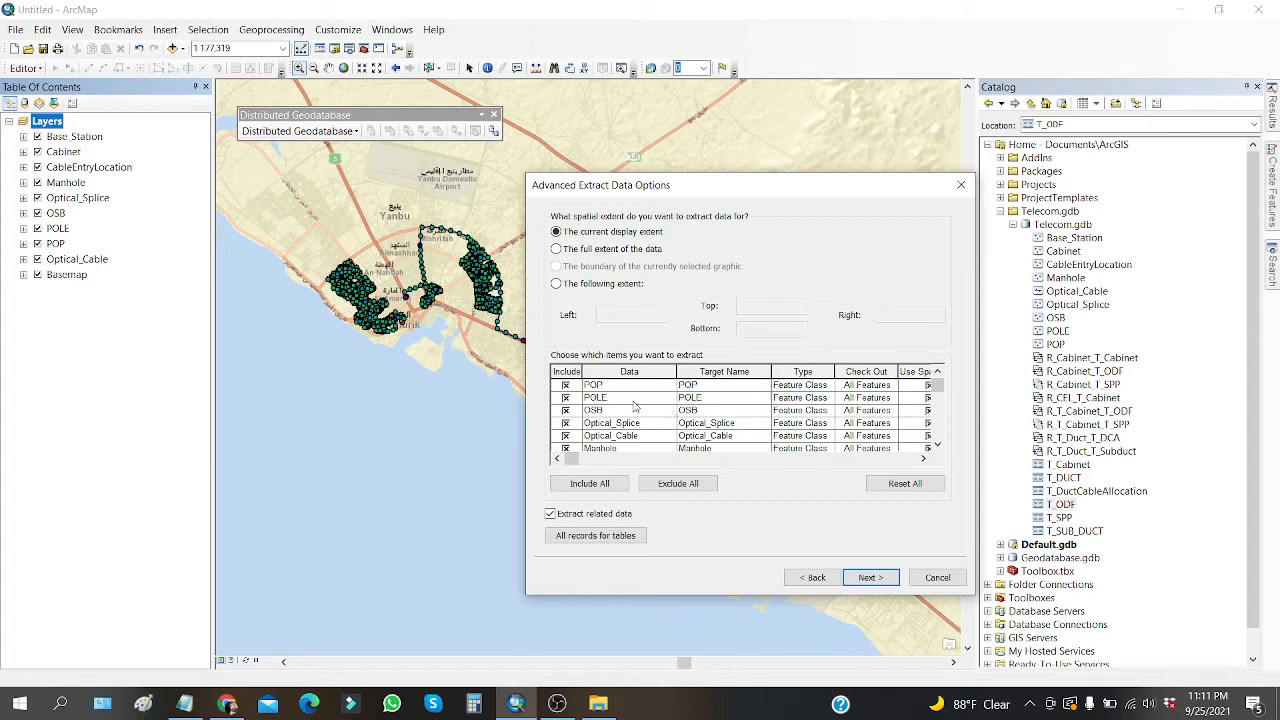
{"action": "left_click", "coordinate": [937, 445]}
{"action": "left_click", "coordinate": [937, 445]}
{"action": "left_click", "coordinate": [937, 445]}
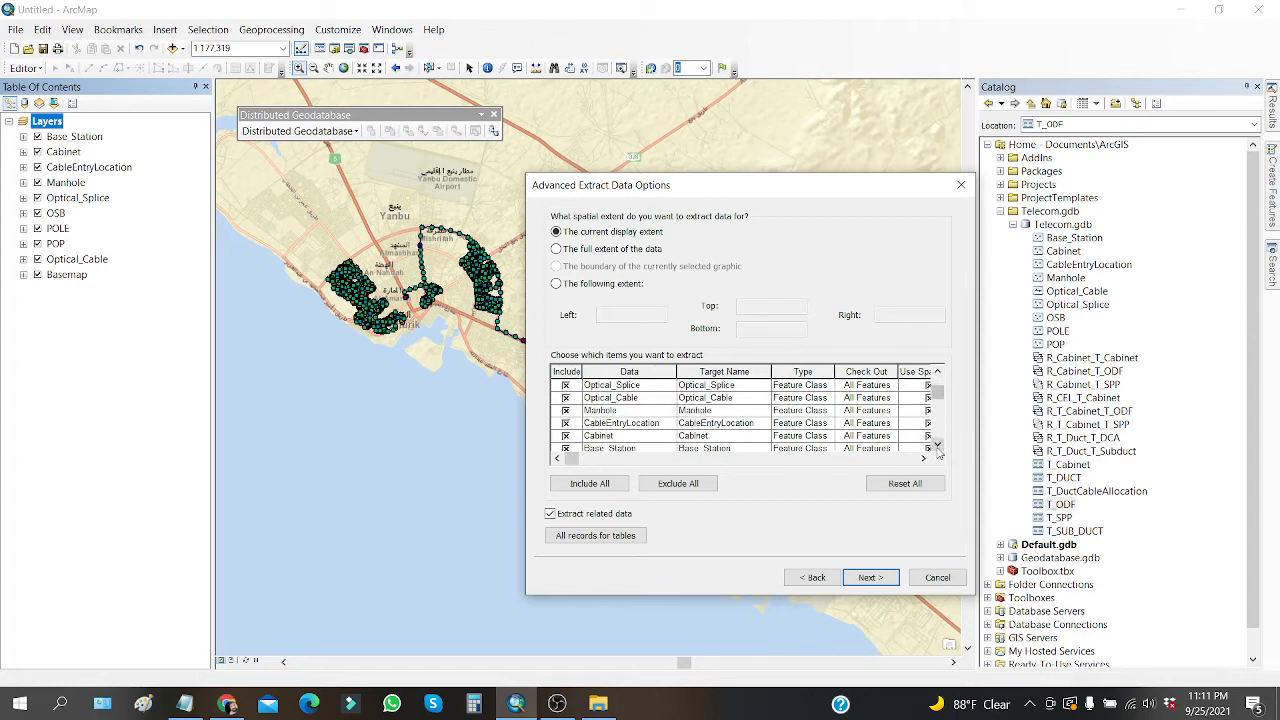
{"action": "left_click", "coordinate": [937, 445]}
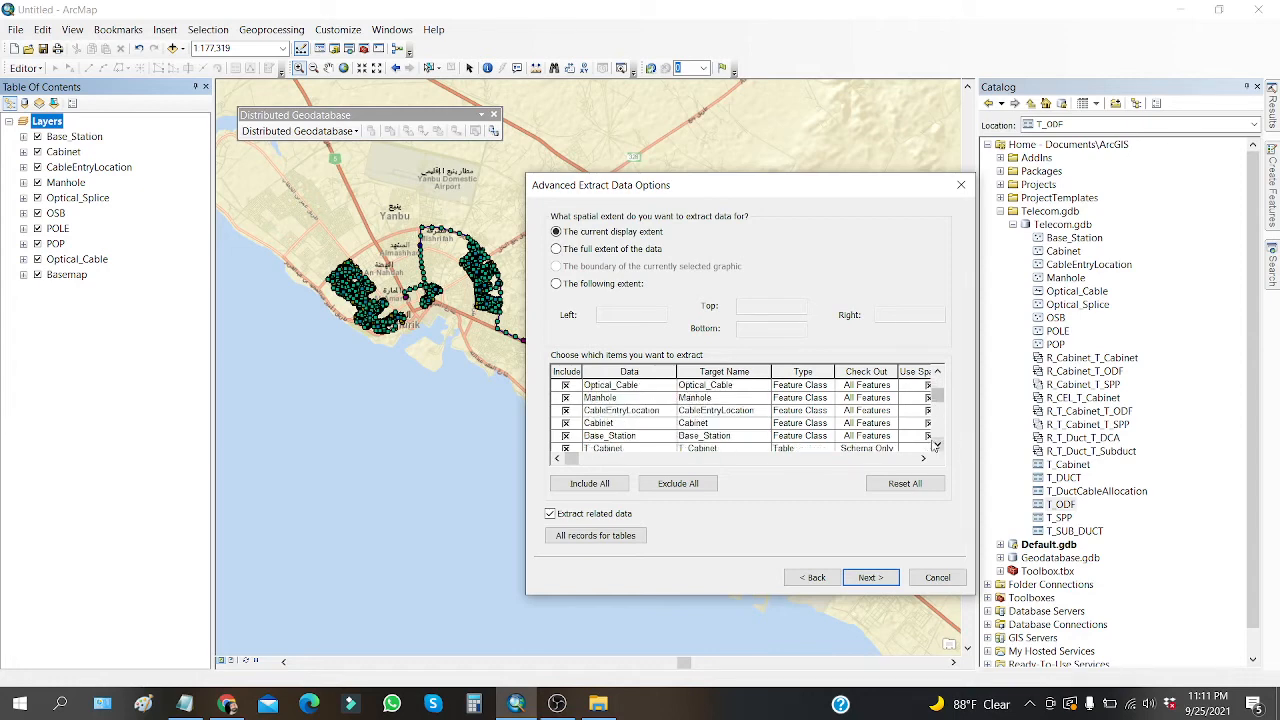
{"action": "left_click", "coordinate": [806, 399]}
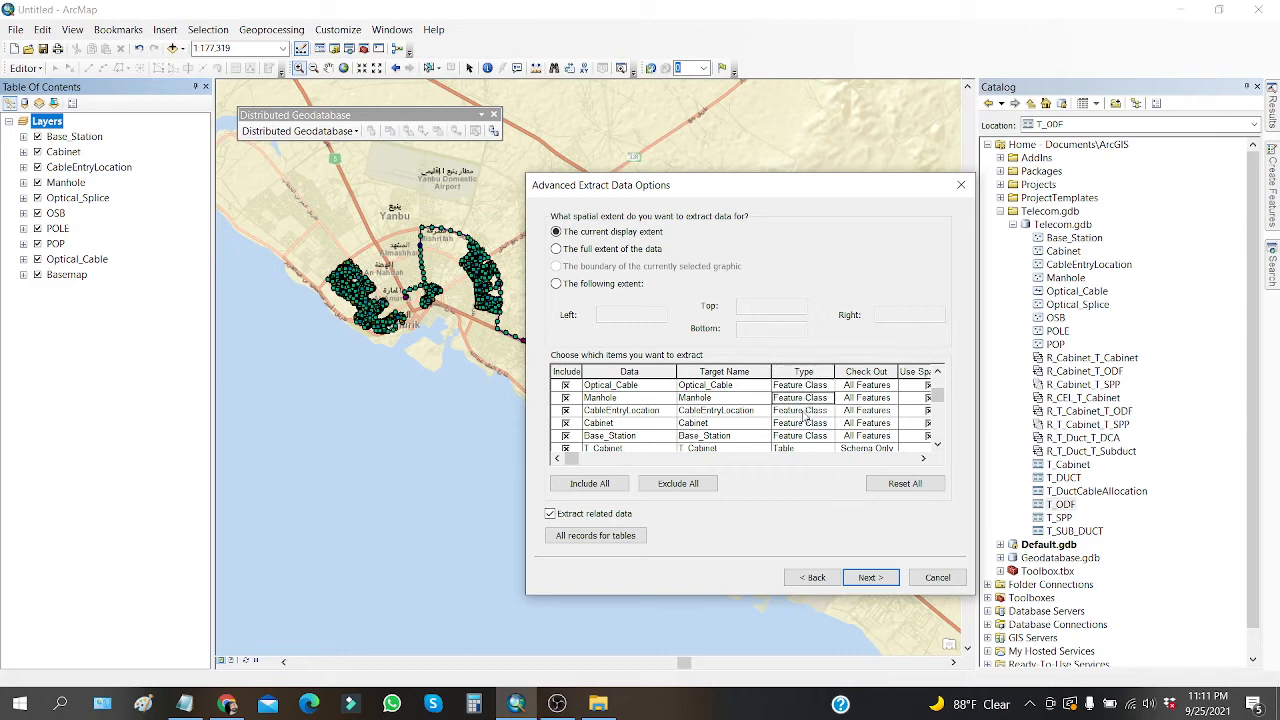
{"action": "left_click", "coordinate": [805, 411]}
{"action": "left_click", "coordinate": [807, 424]}
{"action": "left_click", "coordinate": [808, 436]}
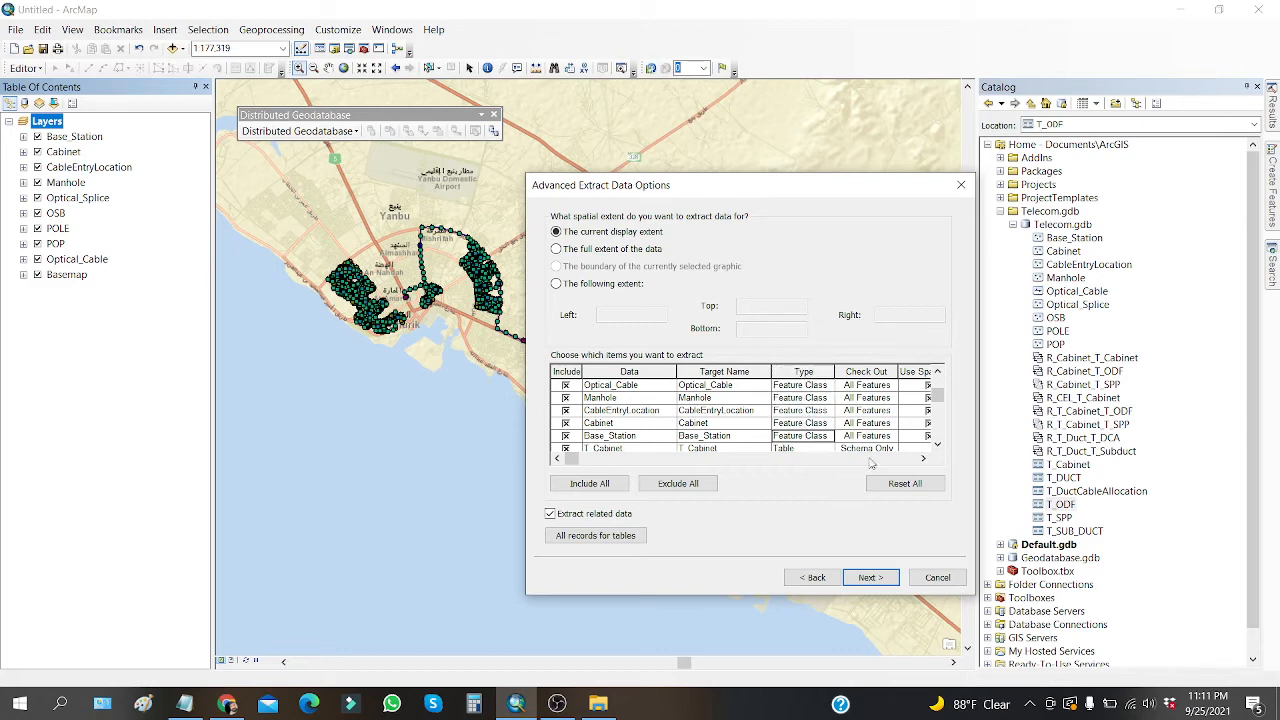
- Review the tables among the items to extract, from T_Cabinet to T_SUB_DUCT, checking their type and check-out setting
{"action": "left_click", "coordinate": [937, 446]}
{"action": "left_click", "coordinate": [937, 446]}
{"action": "left_click", "coordinate": [937, 446]}
{"action": "left_click", "coordinate": [937, 446]}
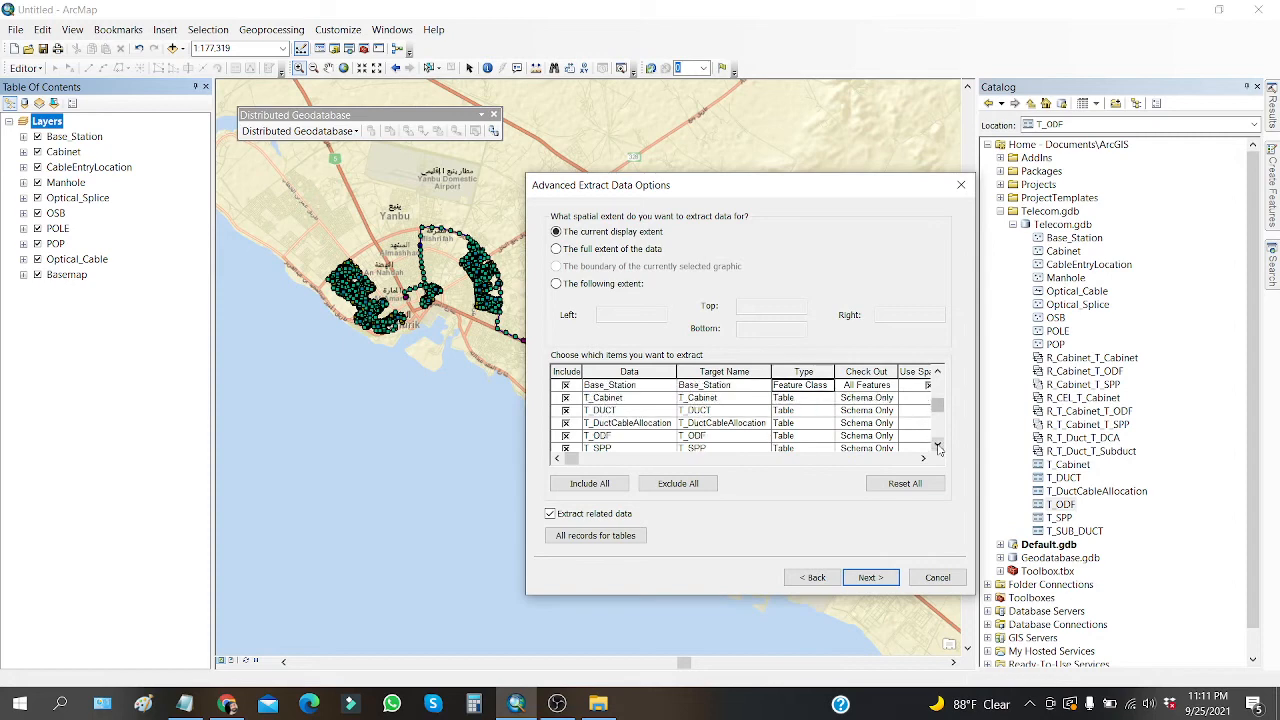
{"action": "left_click", "coordinate": [805, 402]}
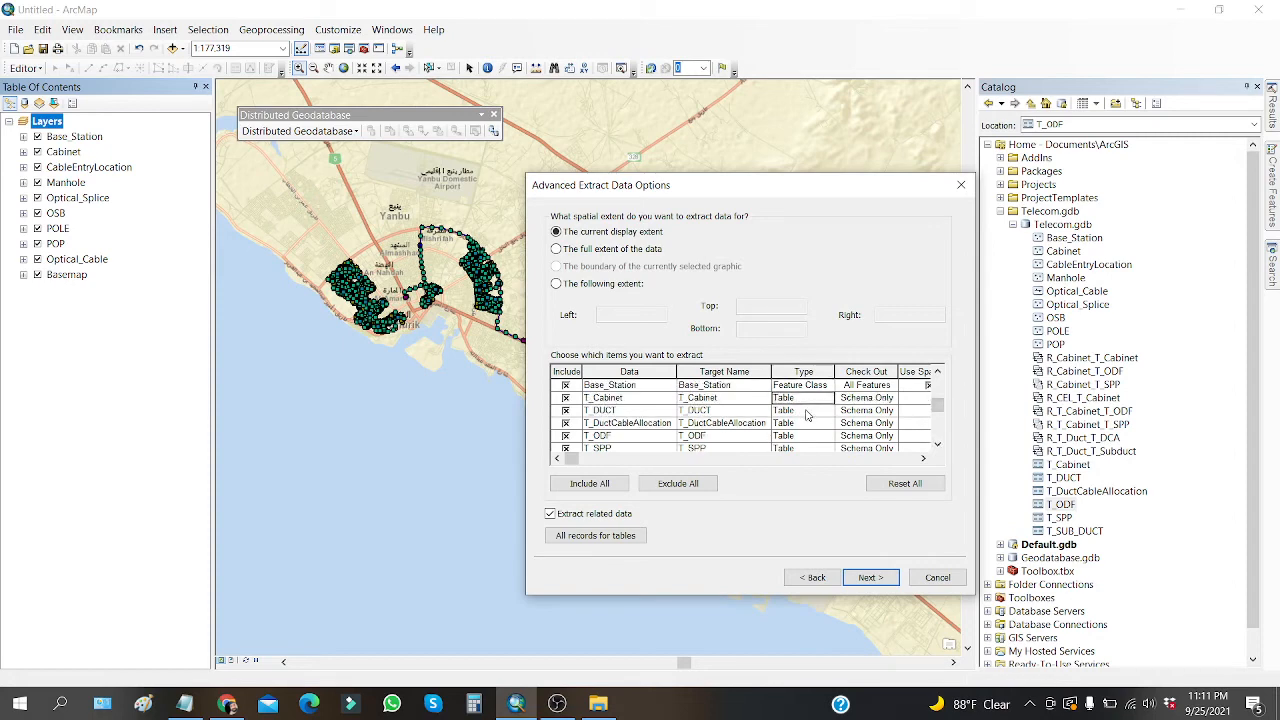
{"action": "left_click", "coordinate": [806, 412]}
{"action": "left_click", "coordinate": [805, 428]}
{"action": "left_click", "coordinate": [806, 439]}
{"action": "left_click", "coordinate": [811, 450]}
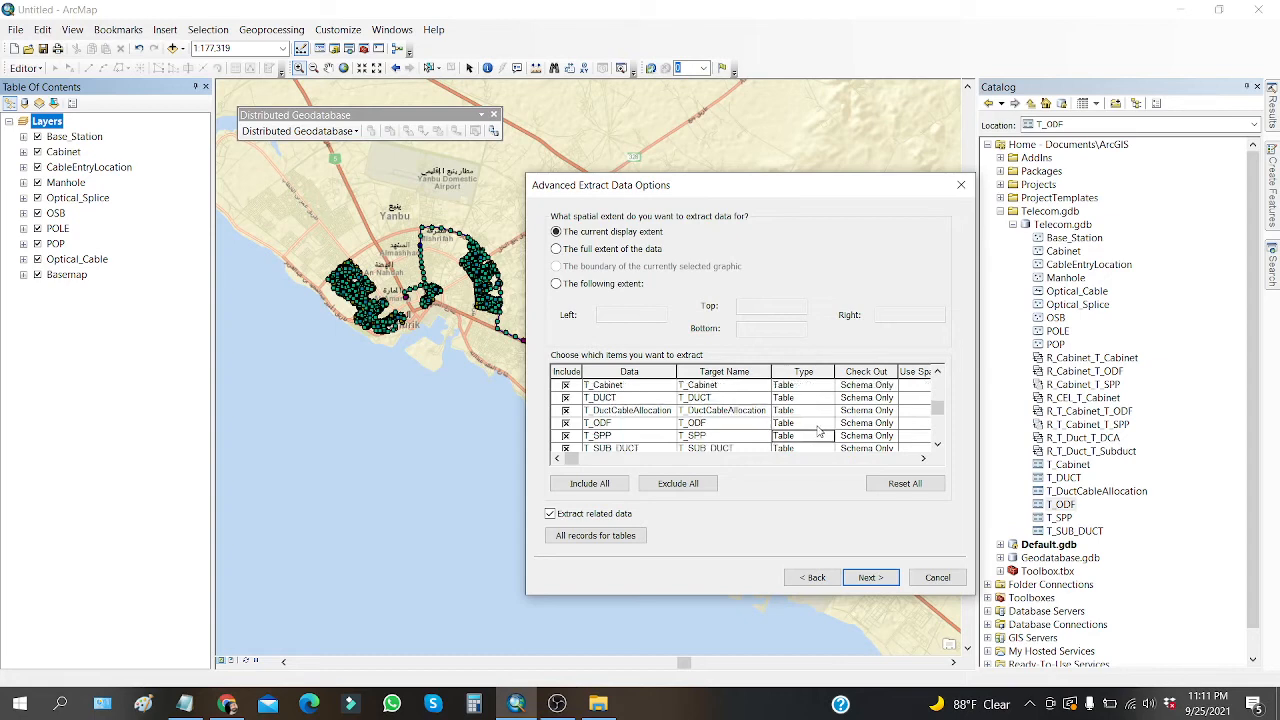
{"action": "scroll", "coordinate": [835, 418], "scroll_direction": "down", "scroll_amount": 2}
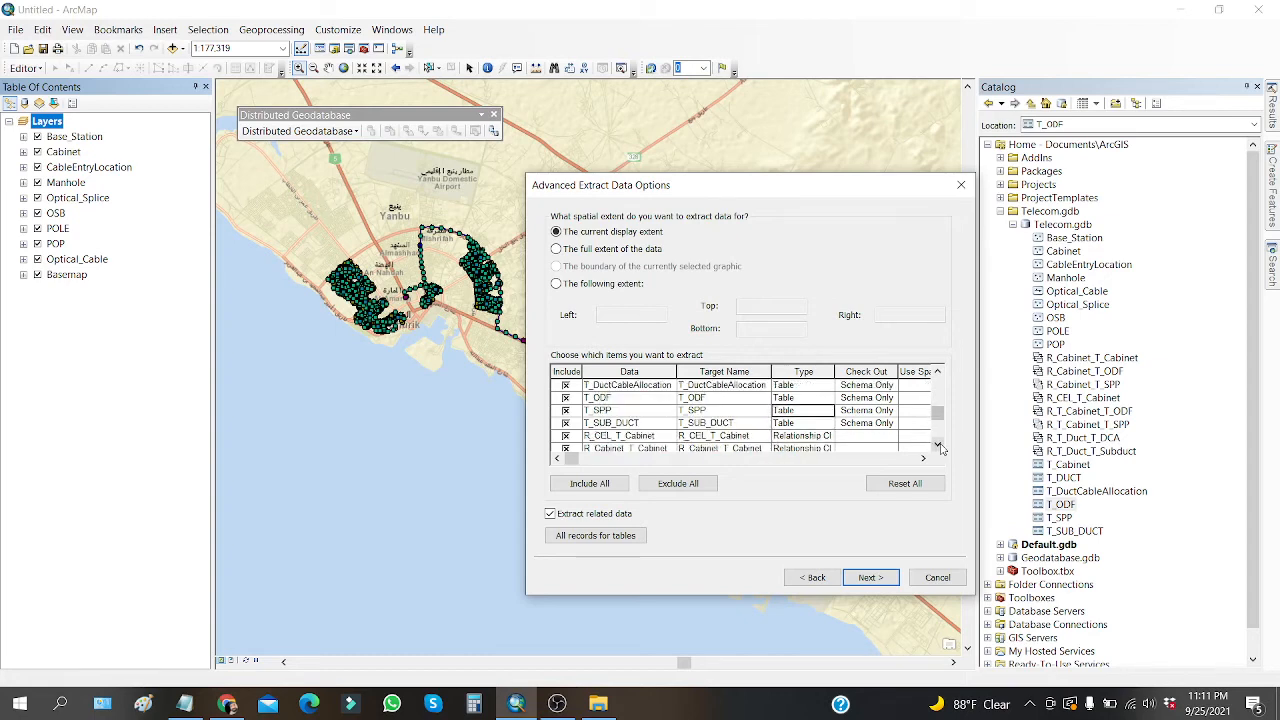
- Widen the Type column and examine the relationship classes among the items to extract, including their check-out cells
{"action": "left_click_drag", "start_coordinate": [833, 371], "coordinate": [857, 371]}
{"action": "left_click", "coordinate": [824, 426]}
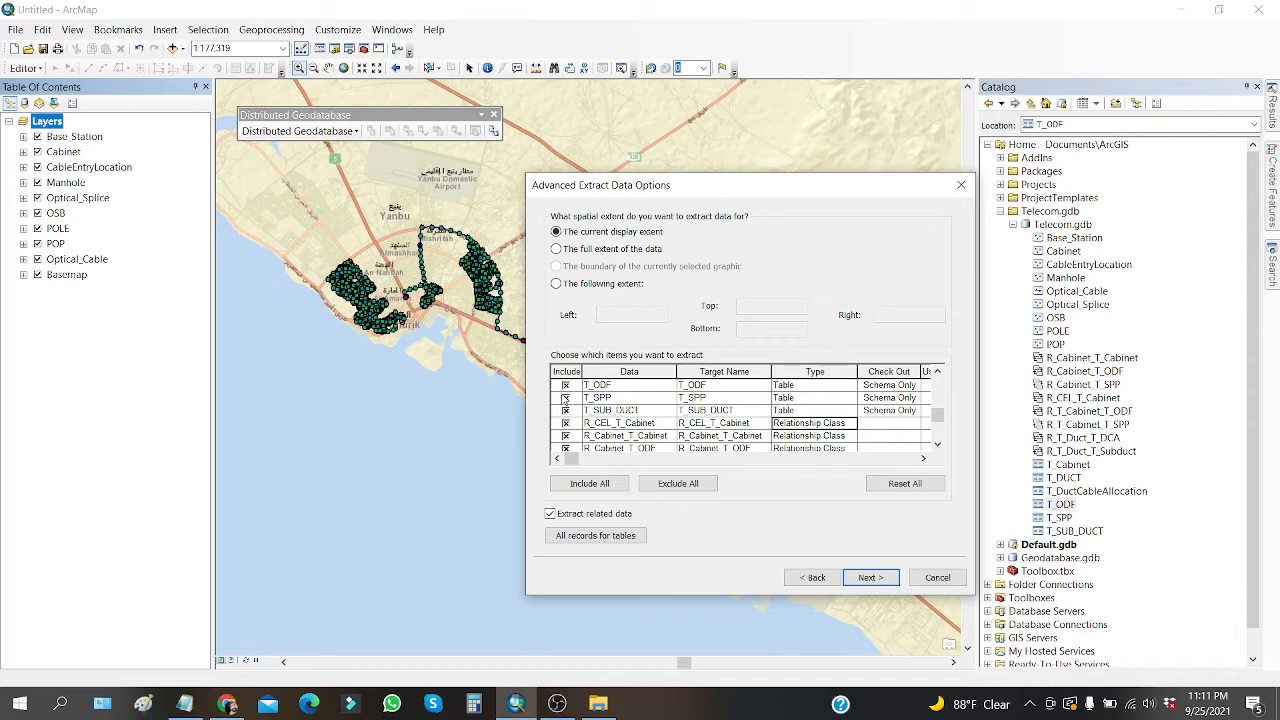
{"action": "left_click", "coordinate": [830, 438]}
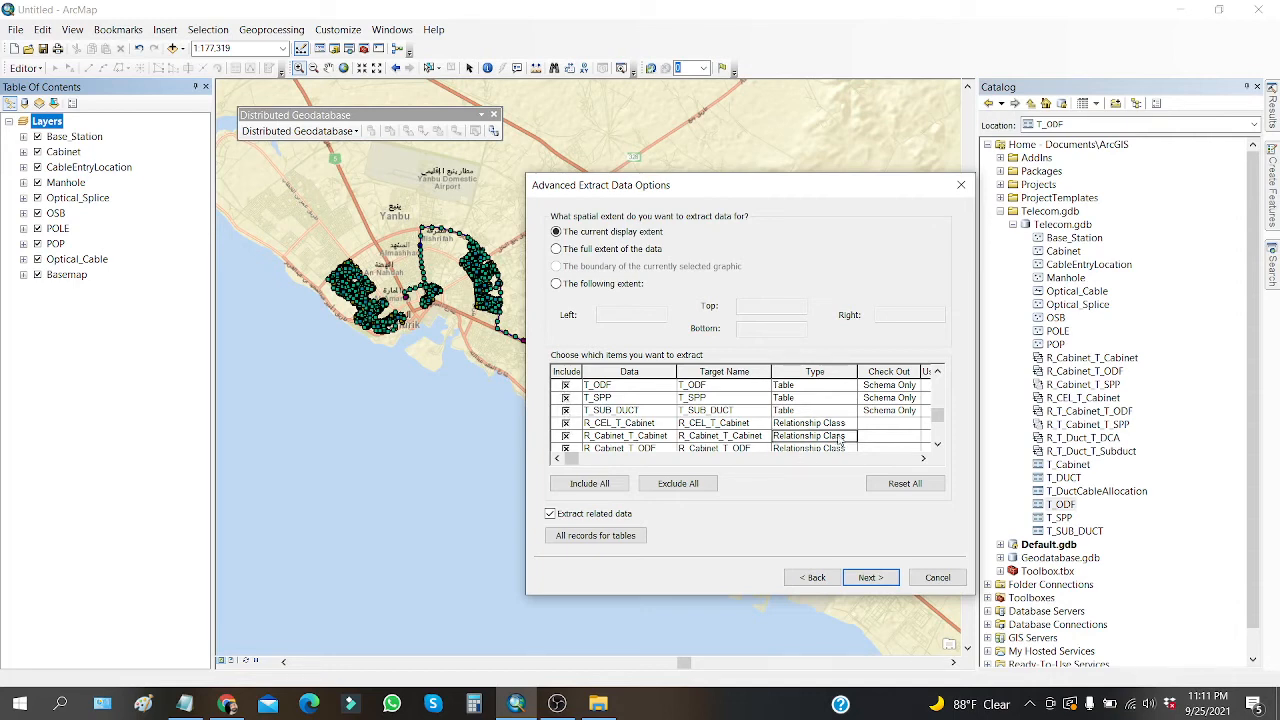
{"action": "left_click", "coordinate": [938, 444]}
{"action": "left_click", "coordinate": [938, 444]}
{"action": "left_click", "coordinate": [938, 444]}
{"action": "left_click", "coordinate": [938, 444]}
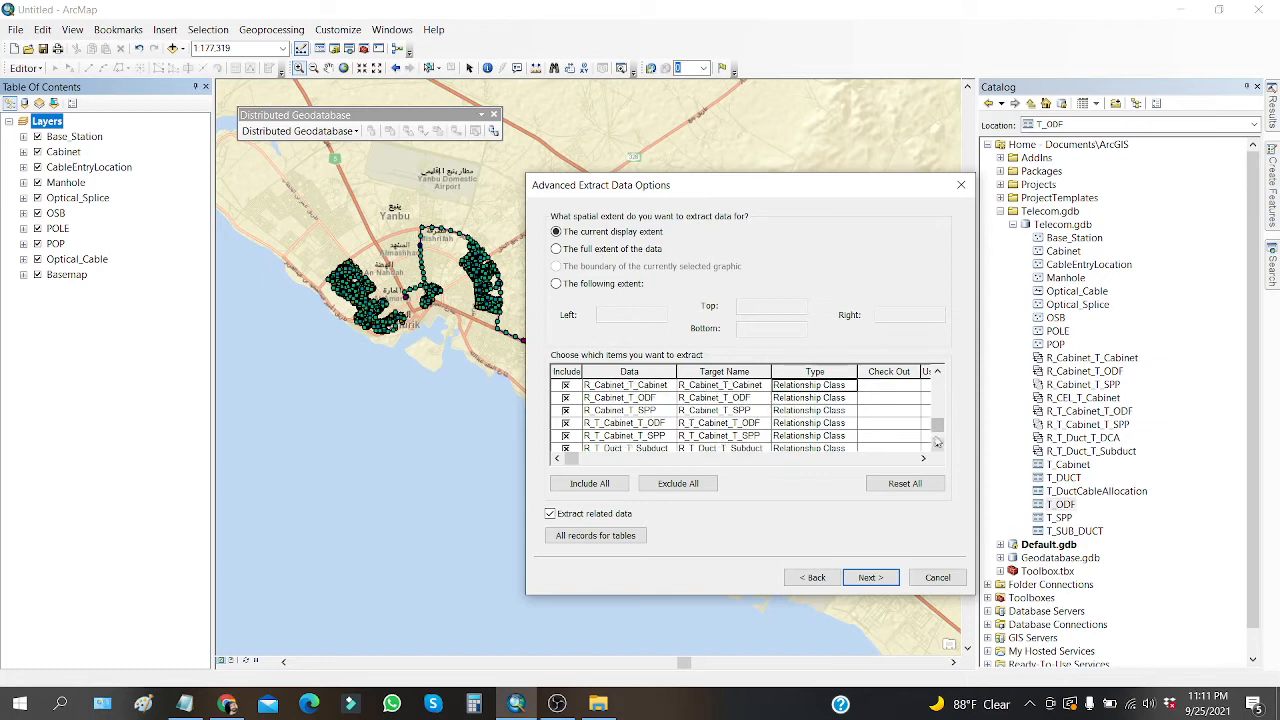
{"action": "left_click", "coordinate": [938, 372]}
{"action": "left_click", "coordinate": [938, 372]}
{"action": "left_click", "coordinate": [938, 372]}
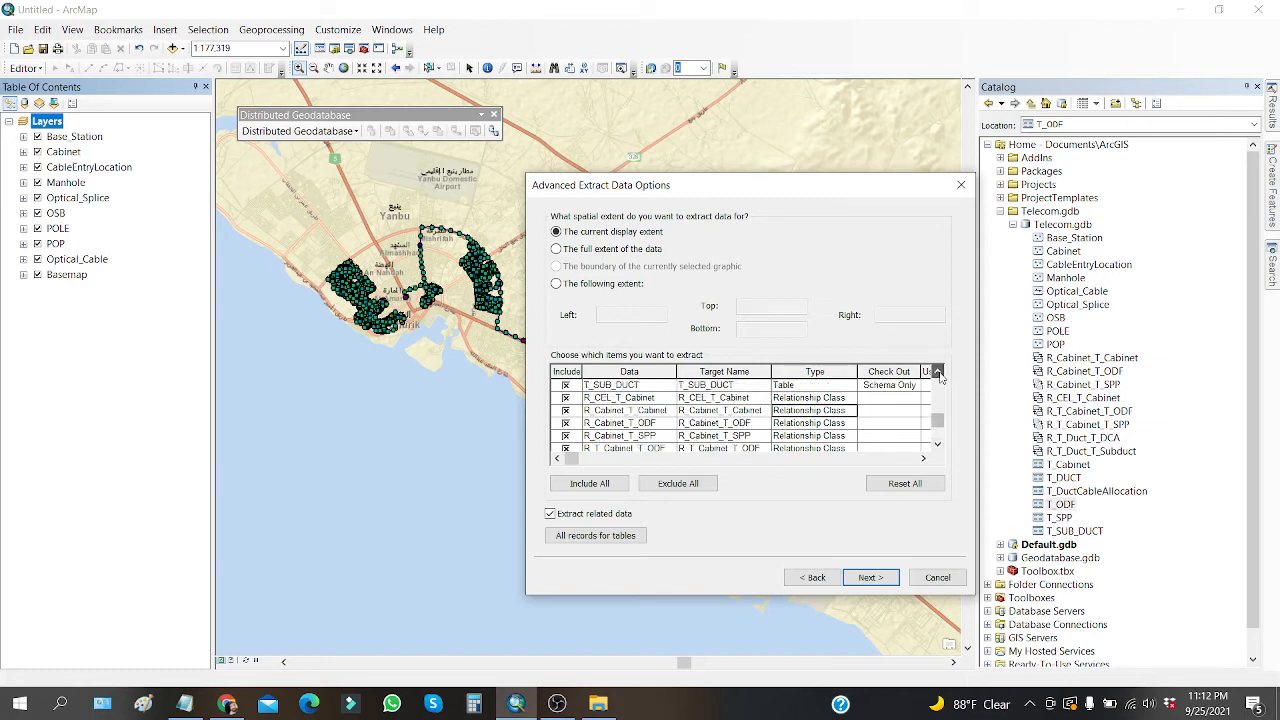
{"action": "left_click", "coordinate": [819, 411]}
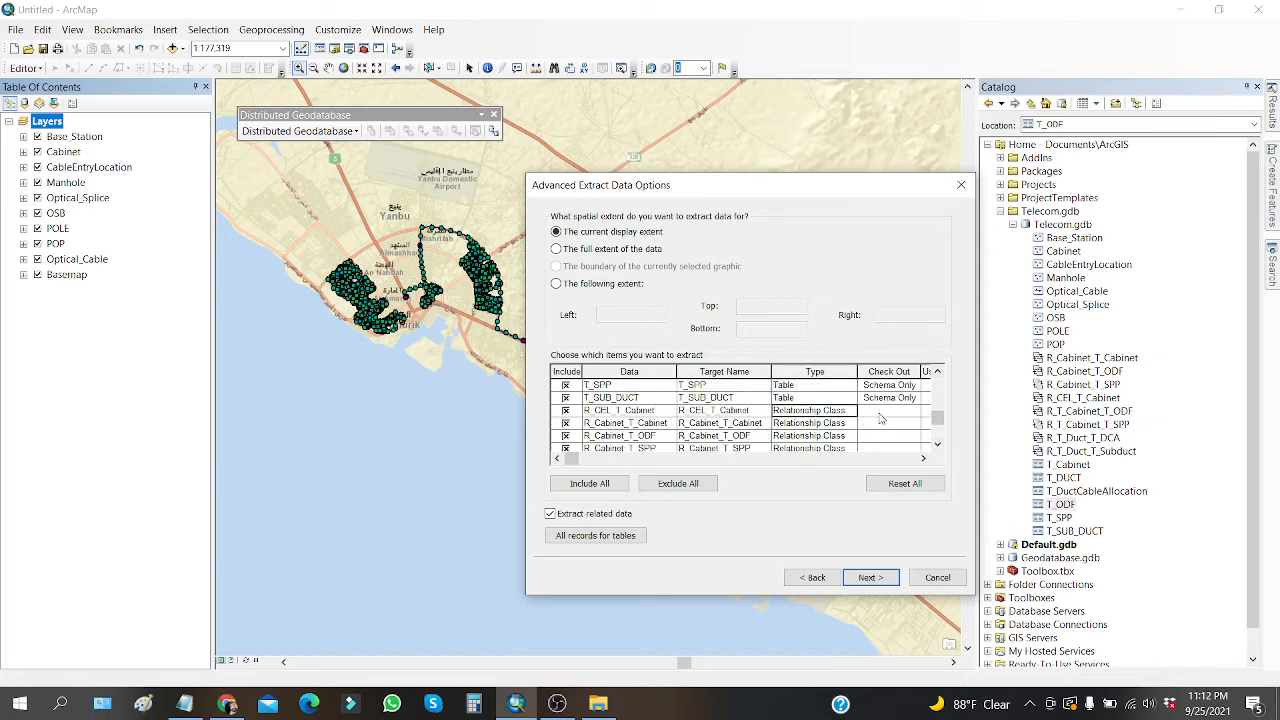
{"action": "left_click", "coordinate": [881, 413]}
{"action": "left_click", "coordinate": [878, 425]}
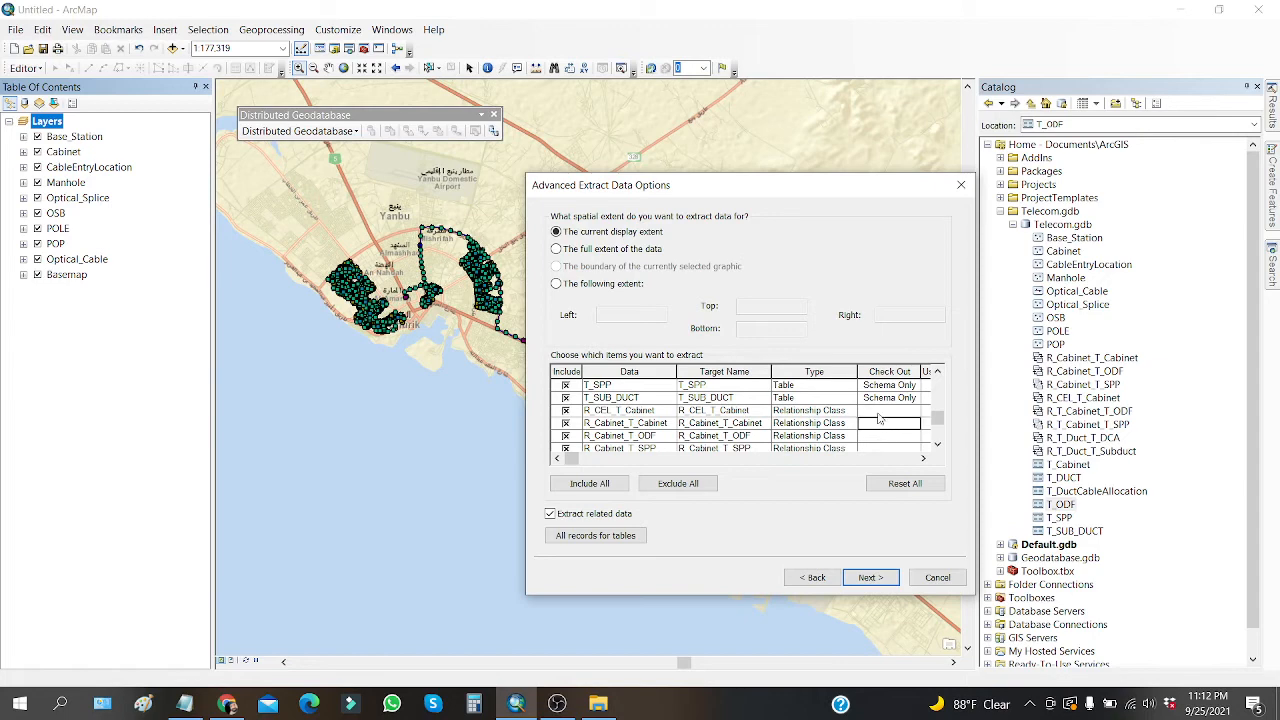
{"action": "left_click", "coordinate": [816, 412]}
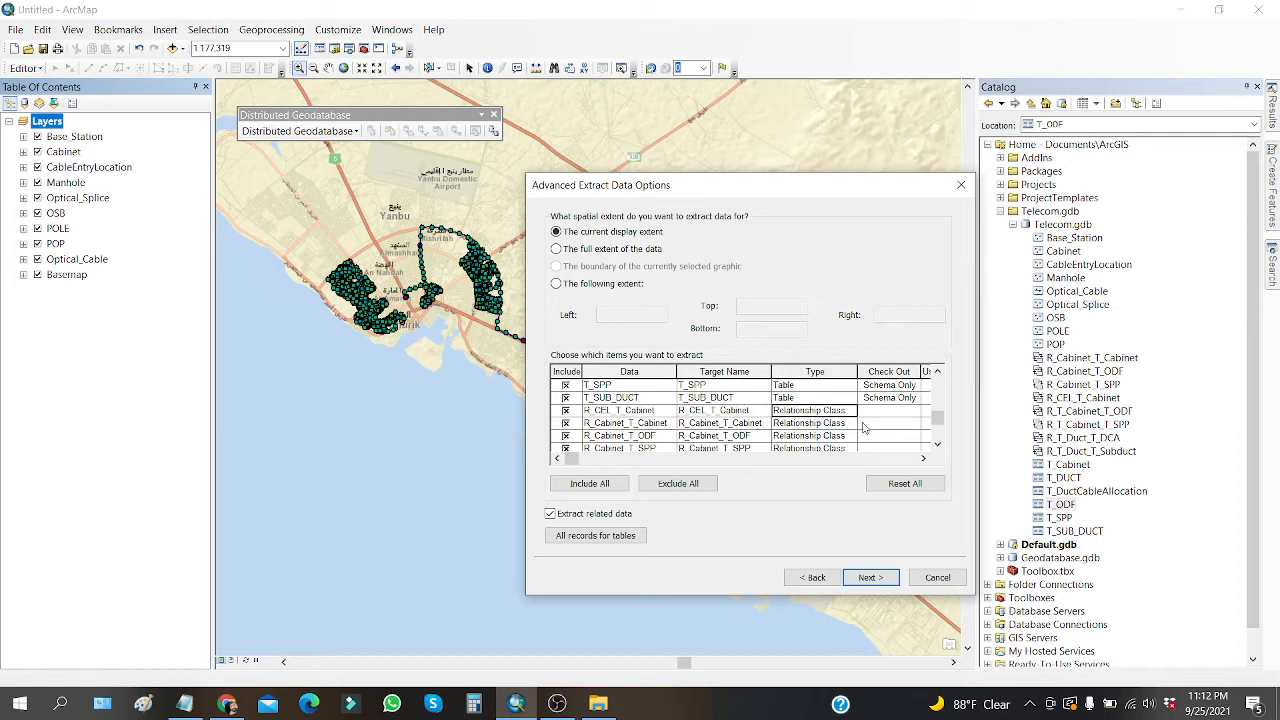
- Go back to the feature classes and inspect the check-out options available for Optical_Cable
{"action": "left_click", "coordinate": [937, 372]}
{"action": "left_click", "coordinate": [937, 372]}
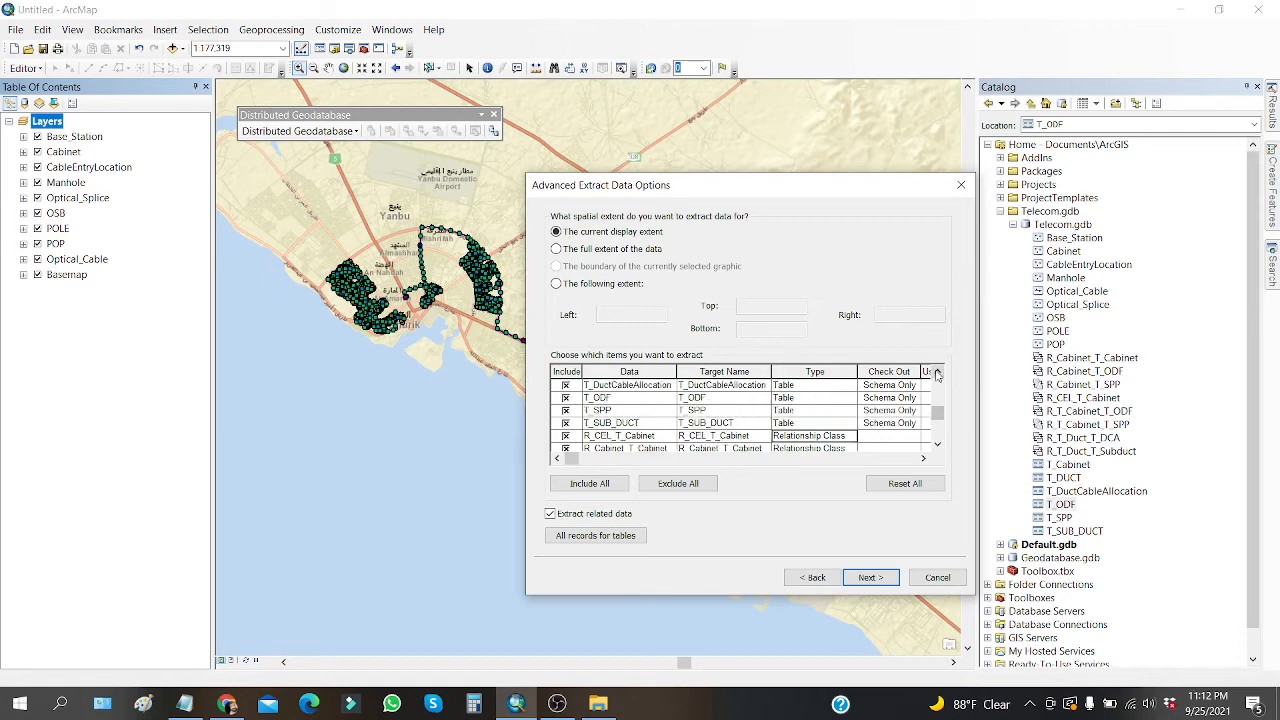
{"action": "left_click", "coordinate": [937, 372]}
{"action": "left_click", "coordinate": [937, 372]}
{"action": "left_click", "coordinate": [937, 372]}
{"action": "left_click", "coordinate": [937, 372]}
{"action": "left_click", "coordinate": [937, 372]}
{"action": "left_click", "coordinate": [937, 372]}
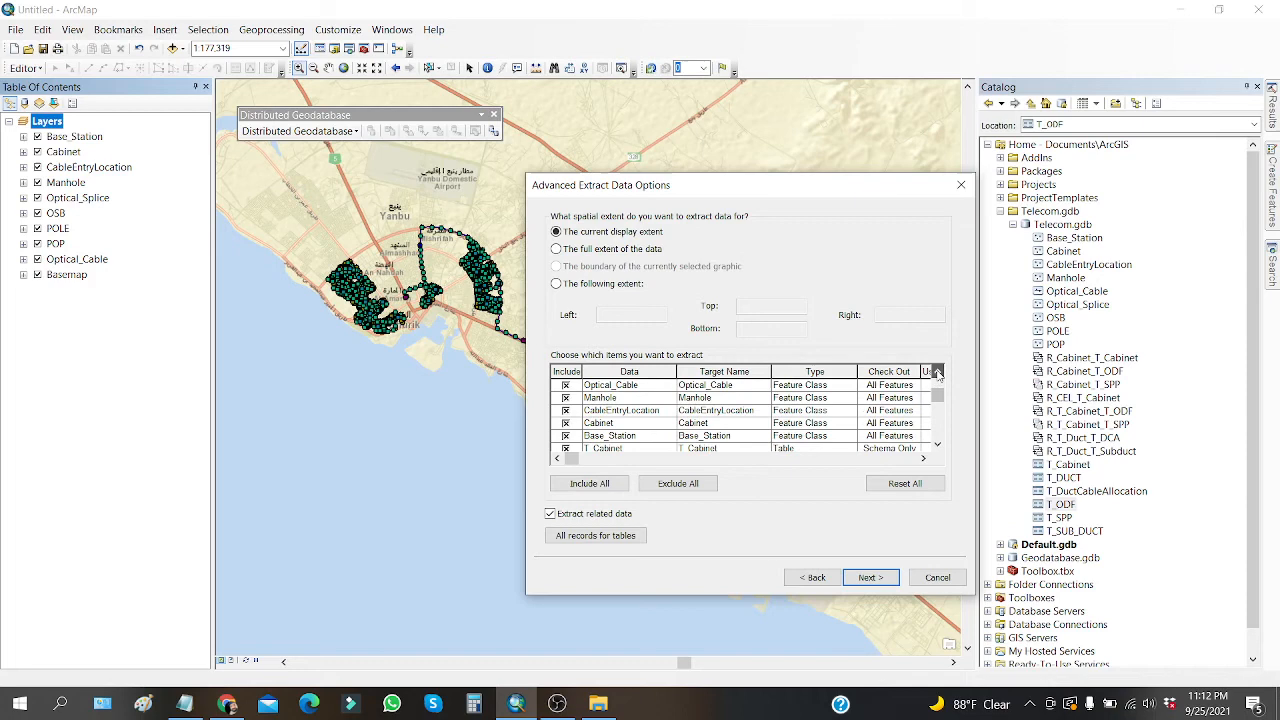
{"action": "left_click", "coordinate": [841, 400]}
{"action": "left_click", "coordinate": [841, 386]}
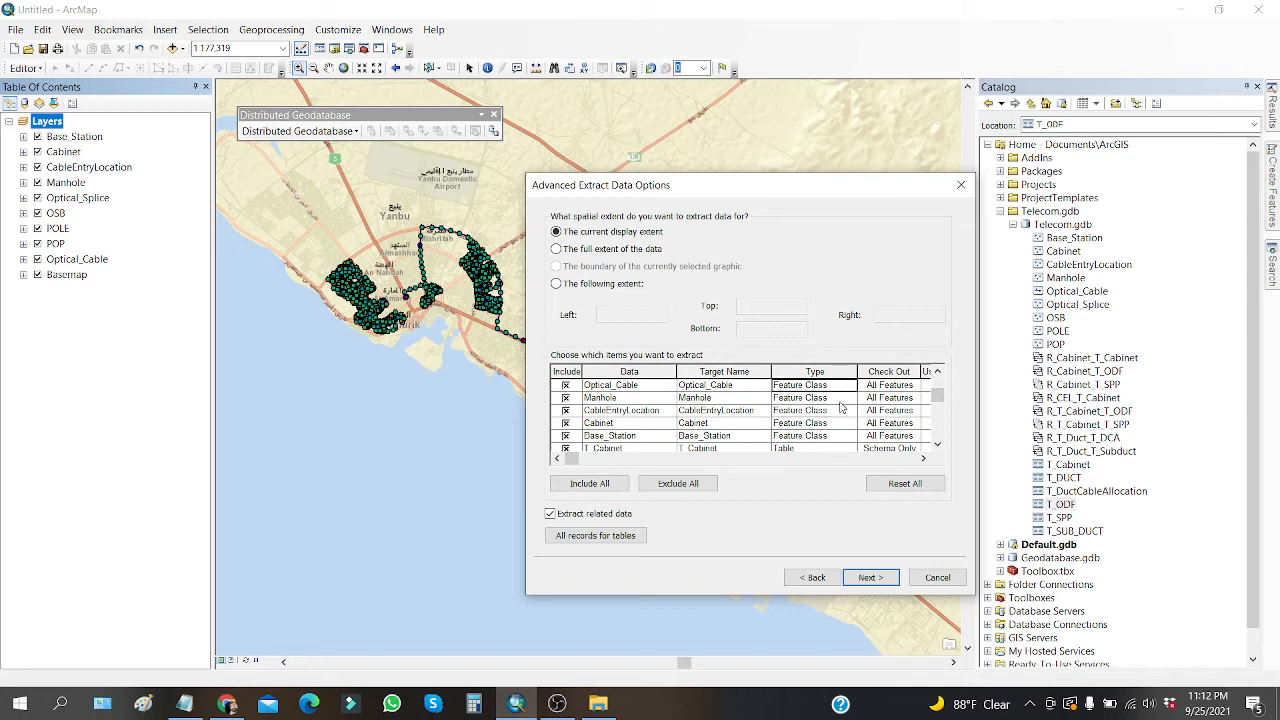
{"action": "left_click", "coordinate": [902, 388]}
{"action": "left_click", "coordinate": [905, 388]}
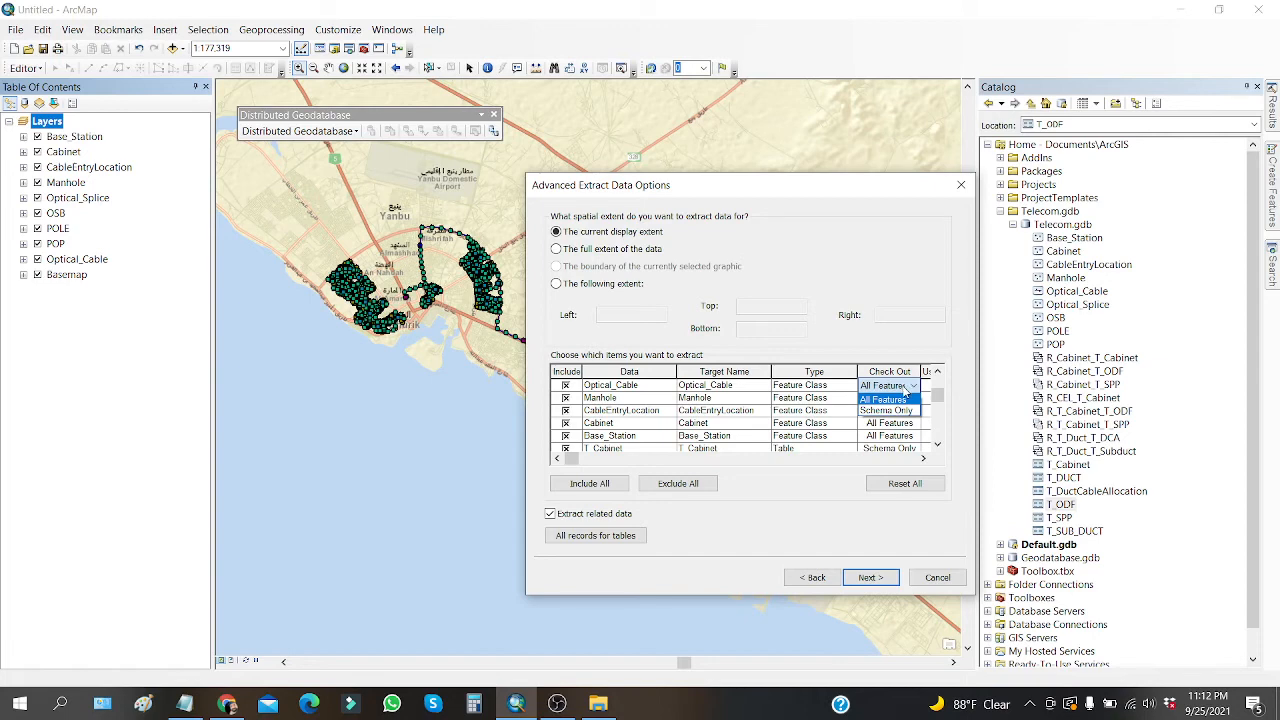
{"action": "left_click", "coordinate": [630, 392]}
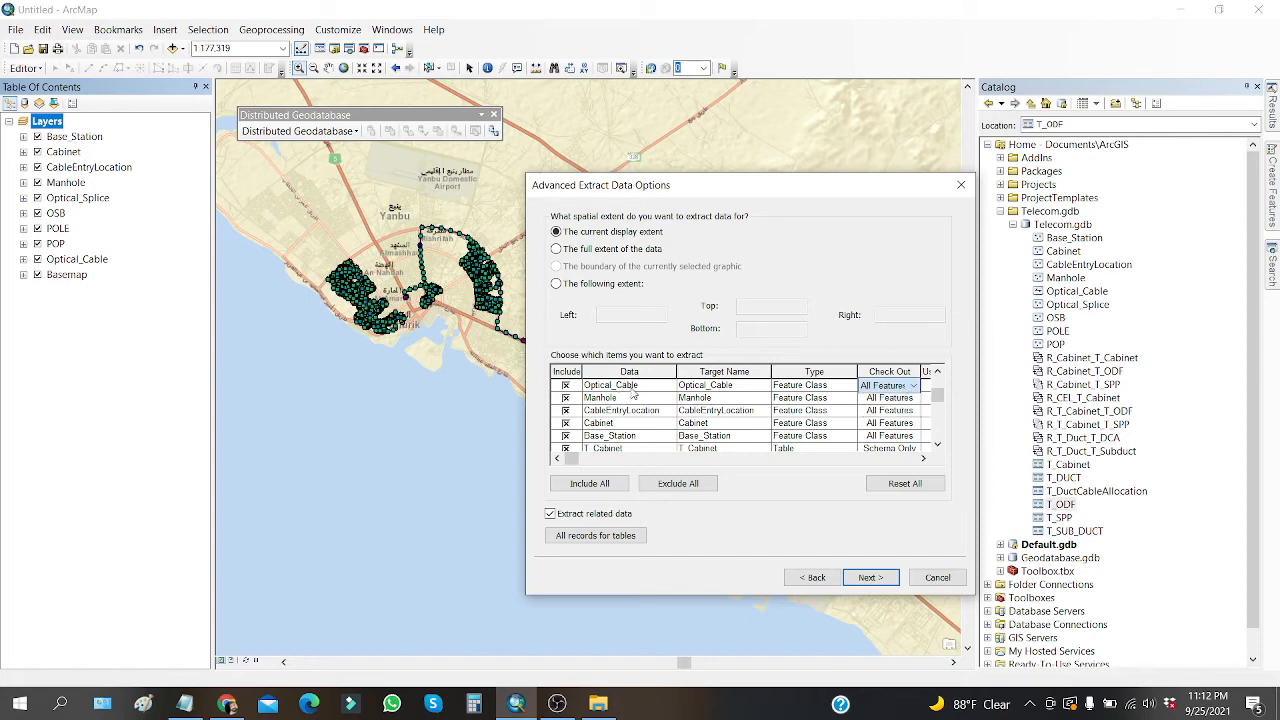
{"action": "left_click", "coordinate": [891, 390]}
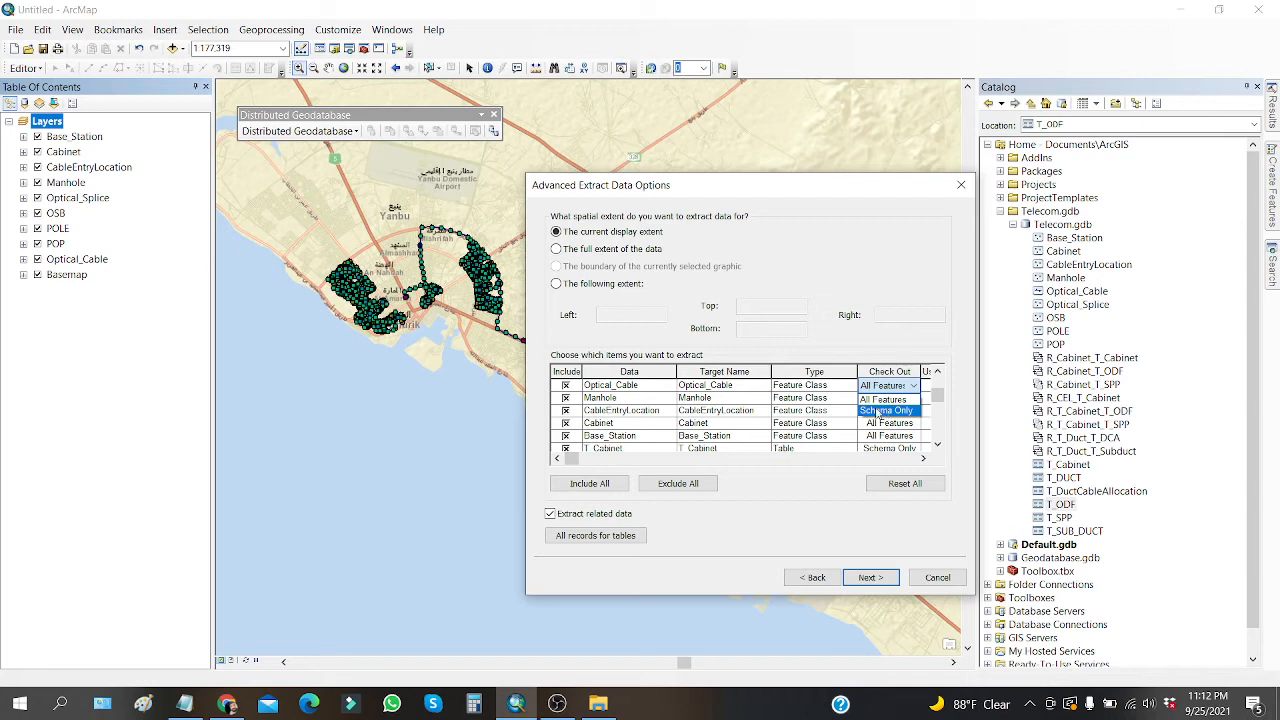
{"action": "left_click", "coordinate": [640, 414]}
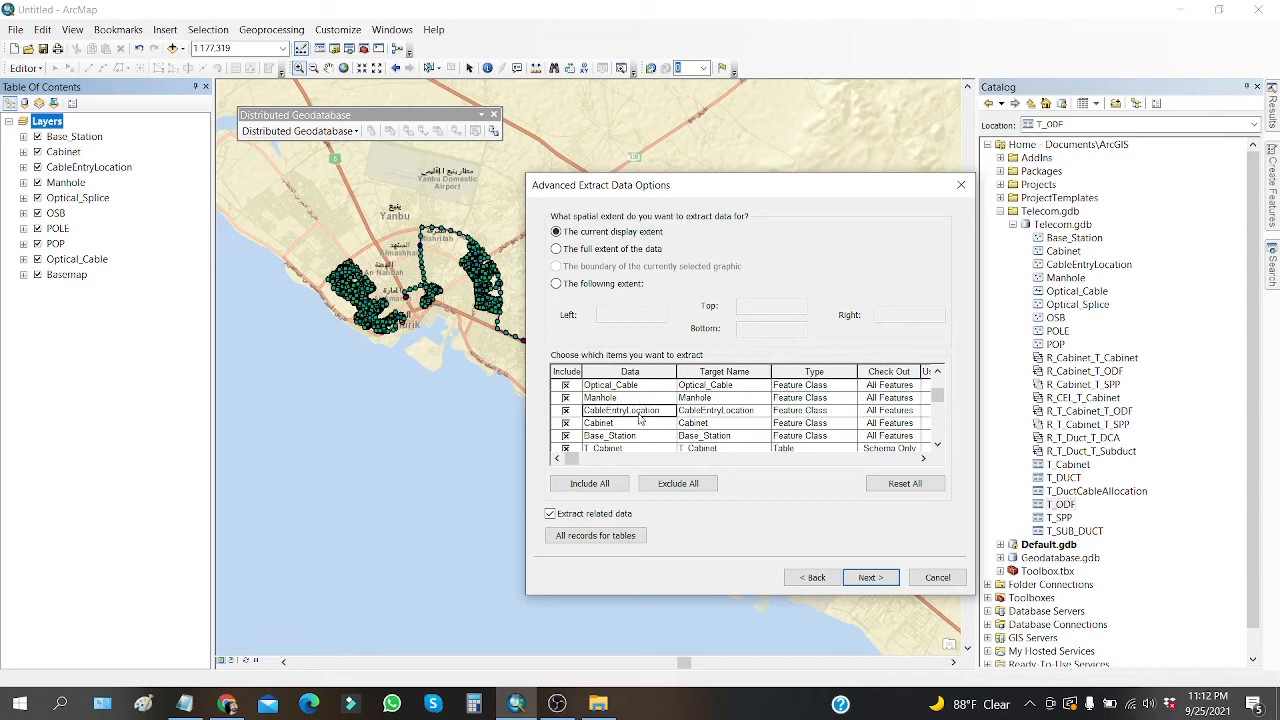
- Try the Schema Only check-out setting on the Manhole feature class, and restore it to All Features
{"action": "left_click", "coordinate": [626, 399]}
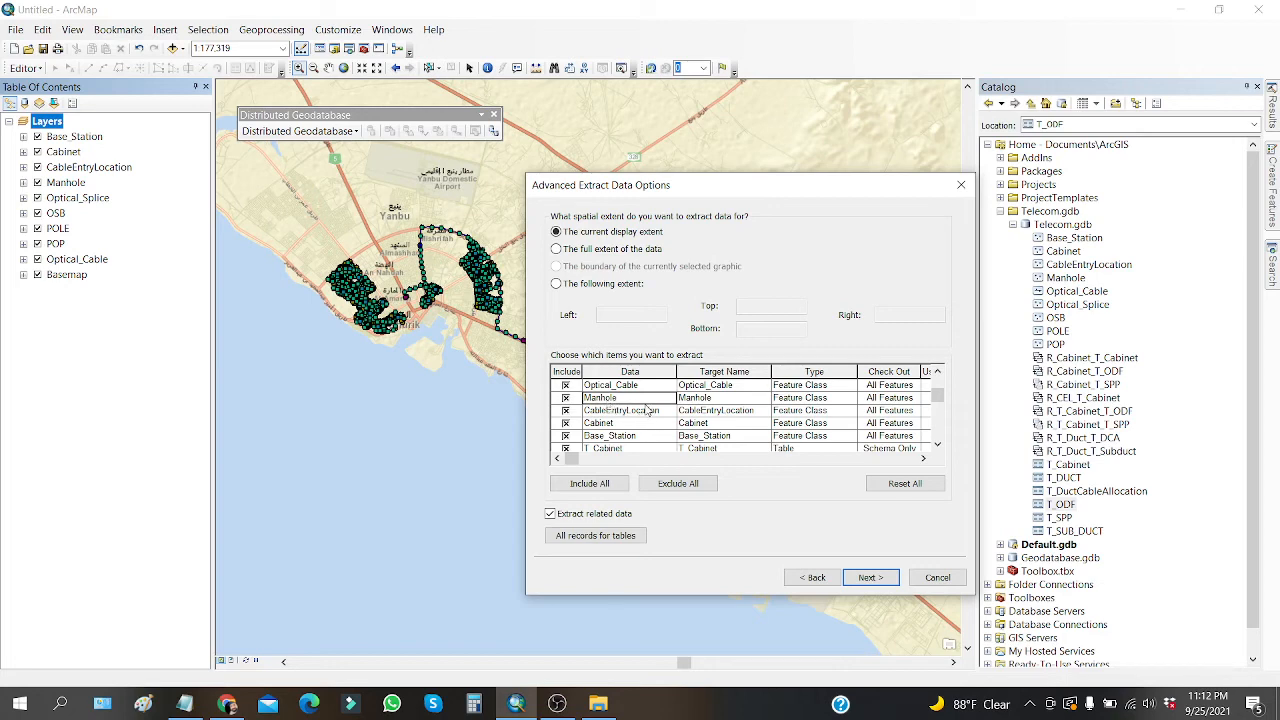
{"action": "left_click", "coordinate": [882, 399]}
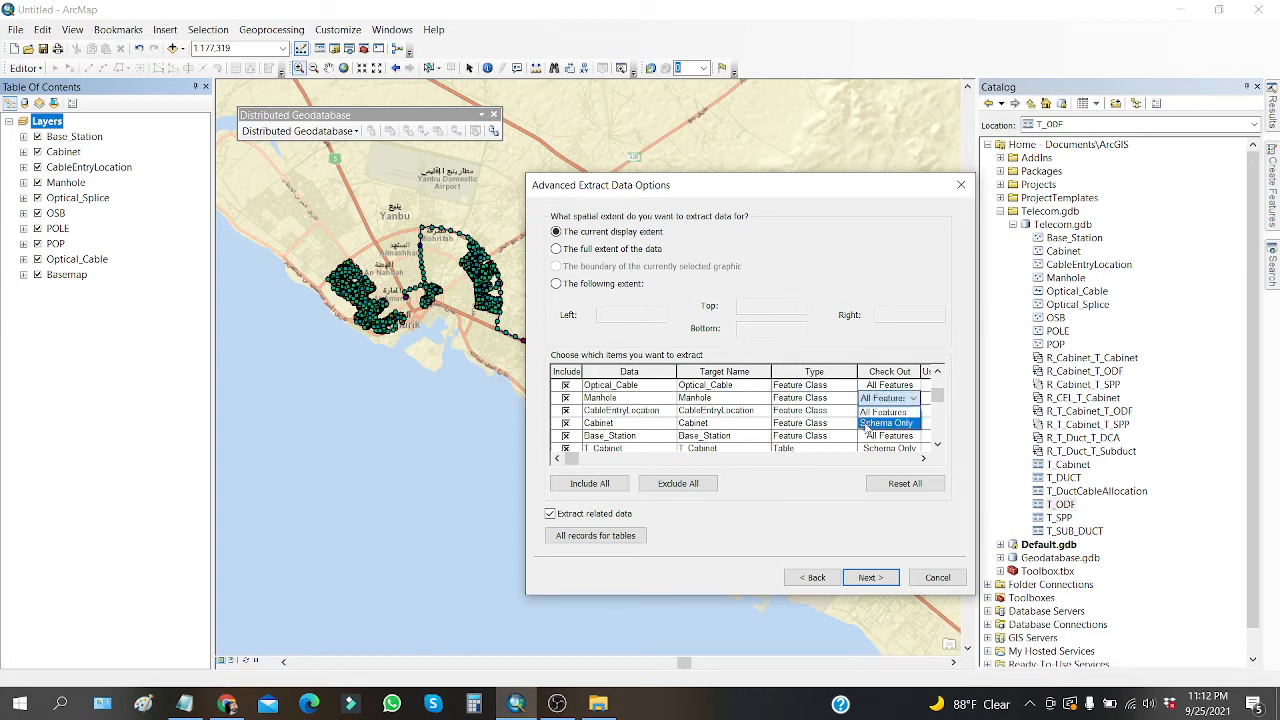
{"action": "left_click", "coordinate": [885, 423]}
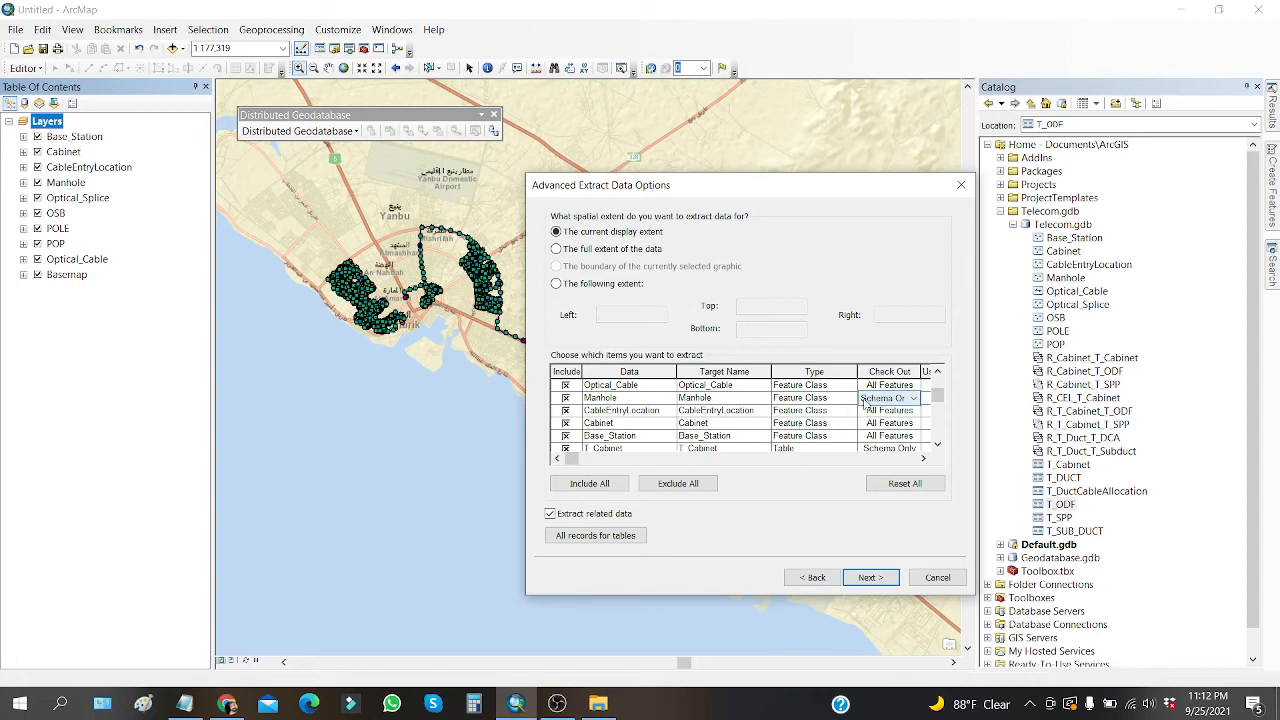
{"action": "left_click", "coordinate": [635, 401]}
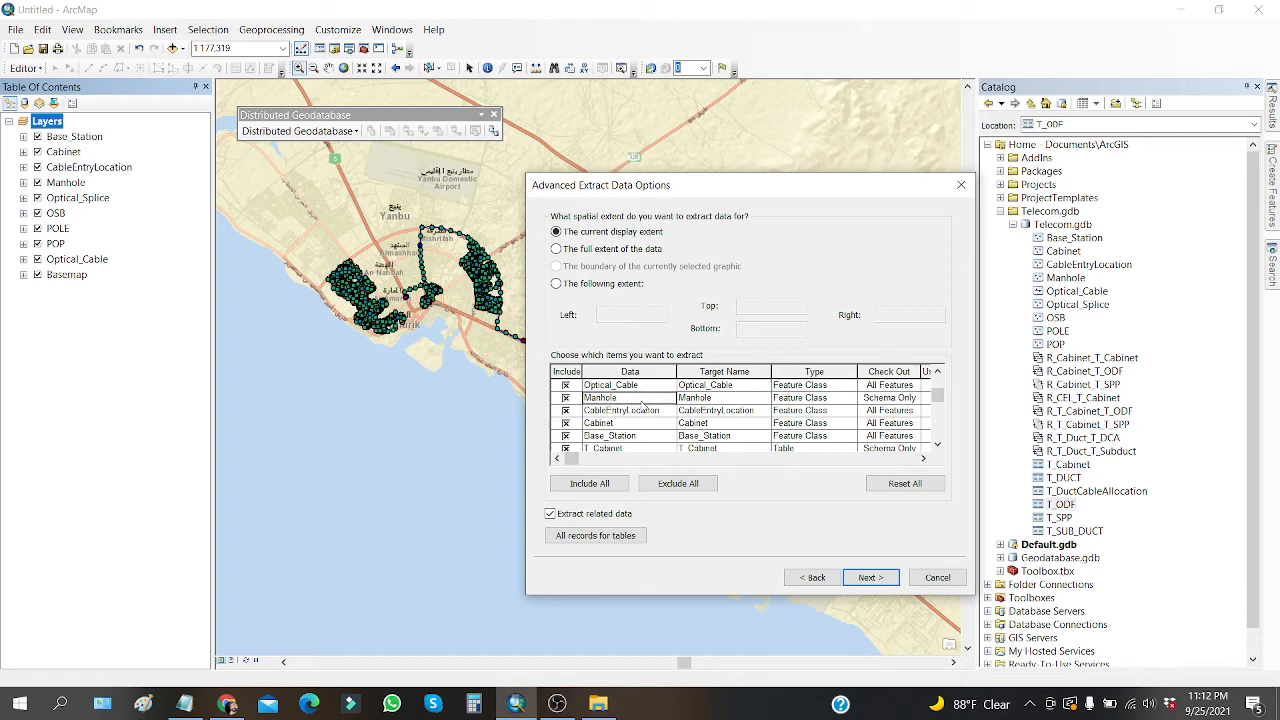
{"action": "left_click", "coordinate": [866, 400]}
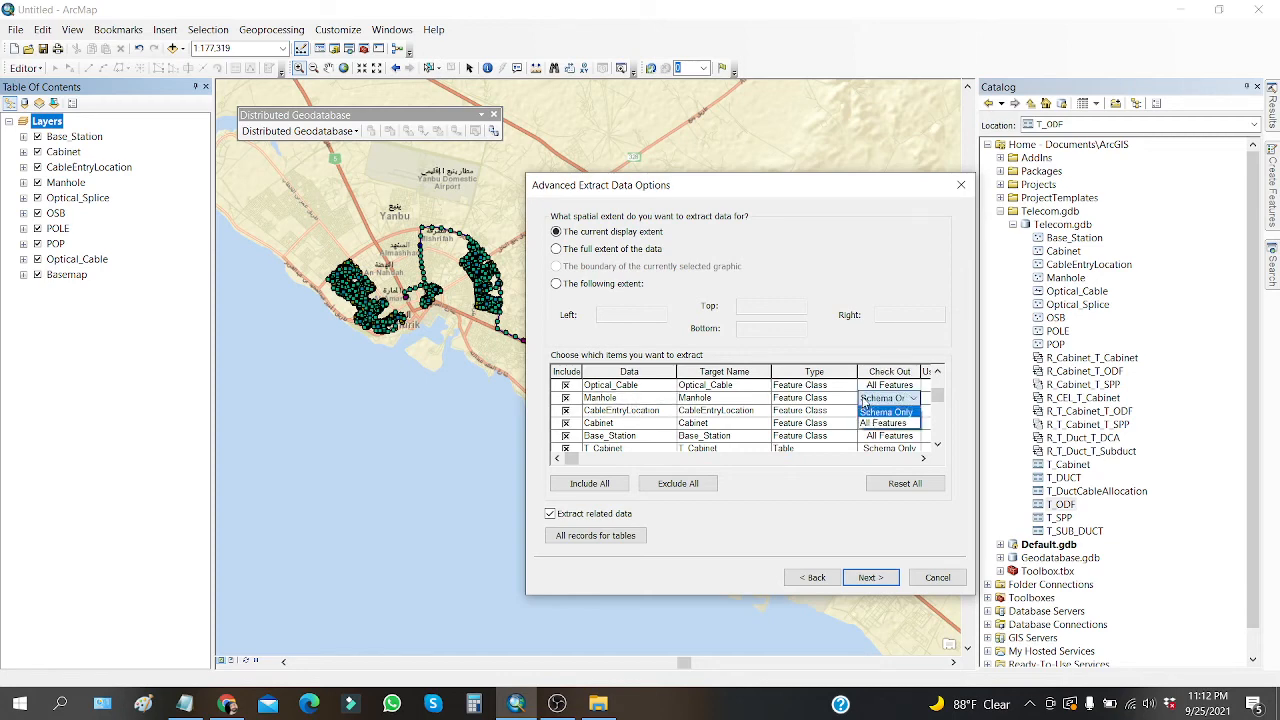
{"action": "left_click", "coordinate": [873, 423]}
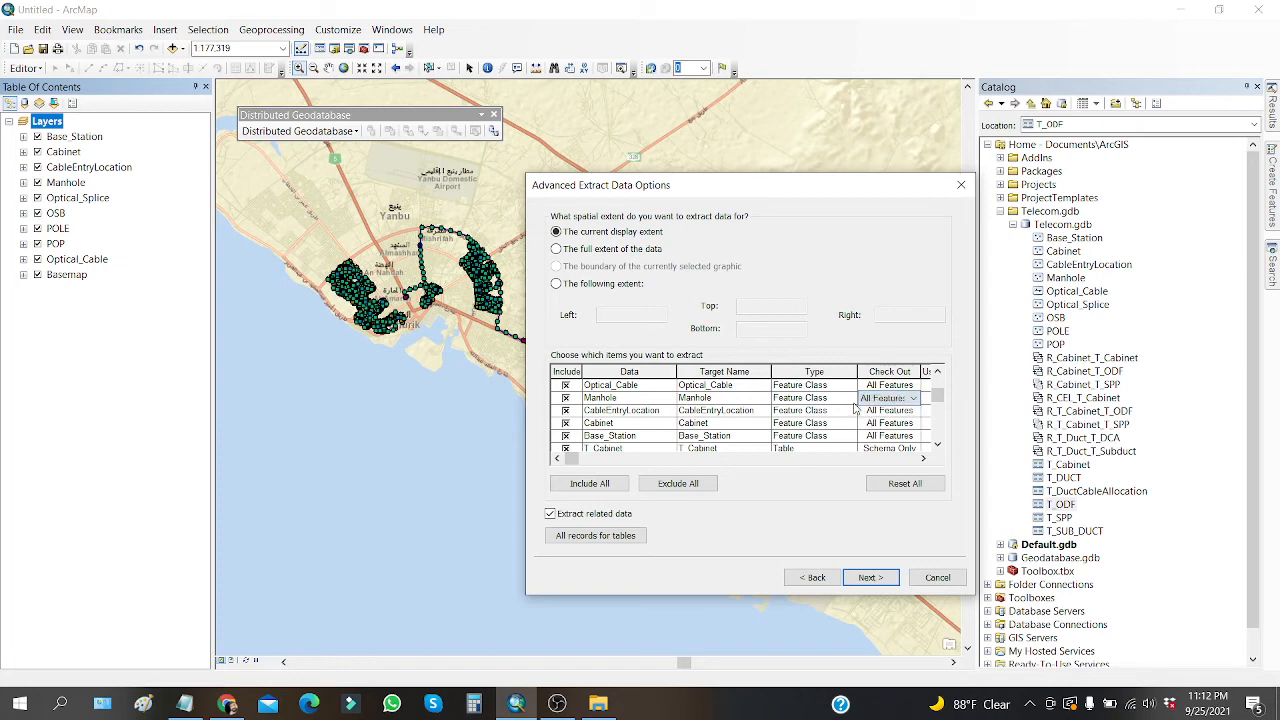
- Set the check-out of the tables T_Cabinet, T_DUCT, T_DuctCableAllocation and T_ODF to All Records
{"action": "left_click", "coordinate": [938, 445]}
{"action": "left_click", "coordinate": [938, 445]}
{"action": "left_click", "coordinate": [938, 445]}
{"action": "left_click", "coordinate": [938, 445]}
{"action": "left_click", "coordinate": [938, 445]}
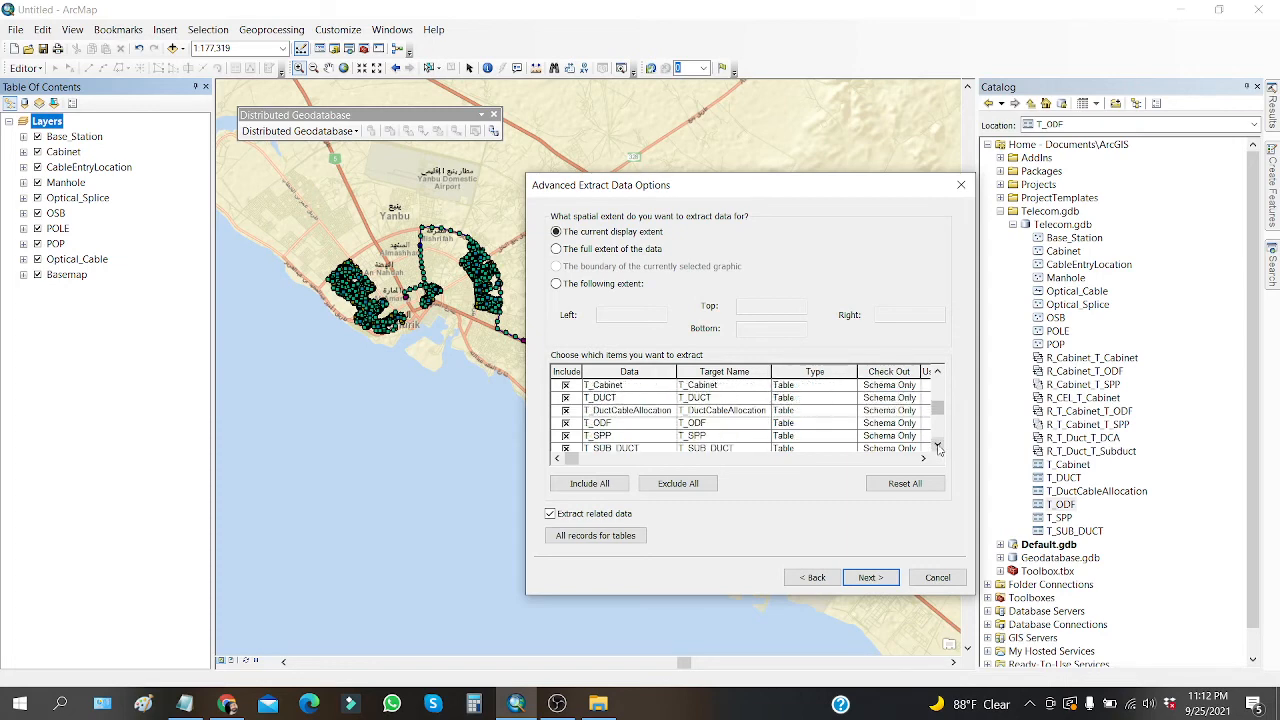
{"action": "left_click", "coordinate": [937, 371]}
{"action": "left_click", "coordinate": [808, 403]}
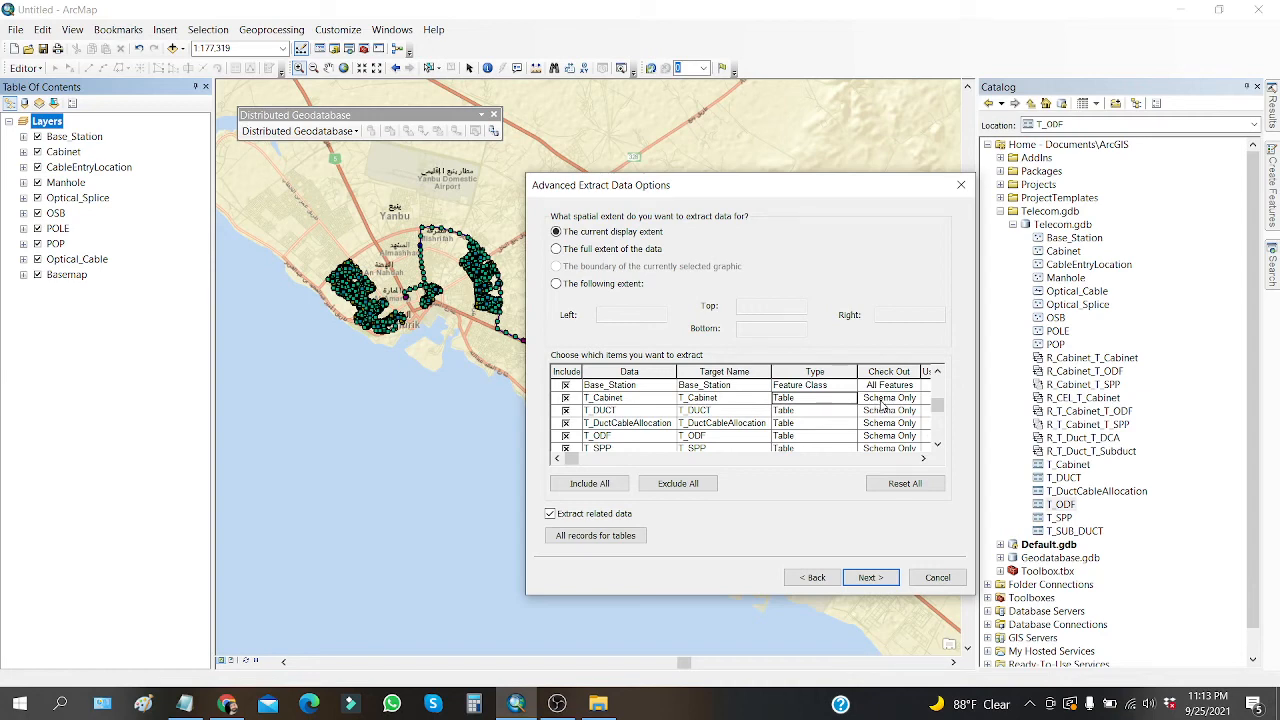
{"action": "left_click", "coordinate": [883, 400]}
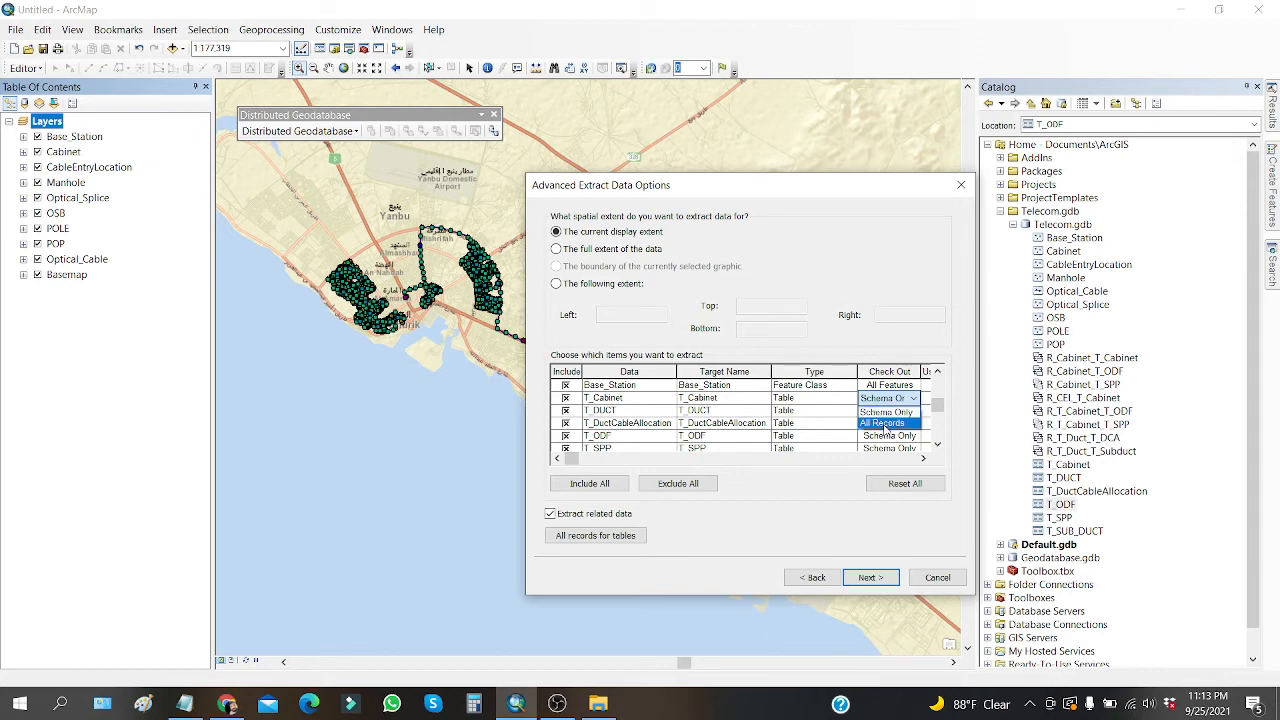
{"action": "left_click", "coordinate": [883, 424]}
{"action": "left_click", "coordinate": [883, 411]}
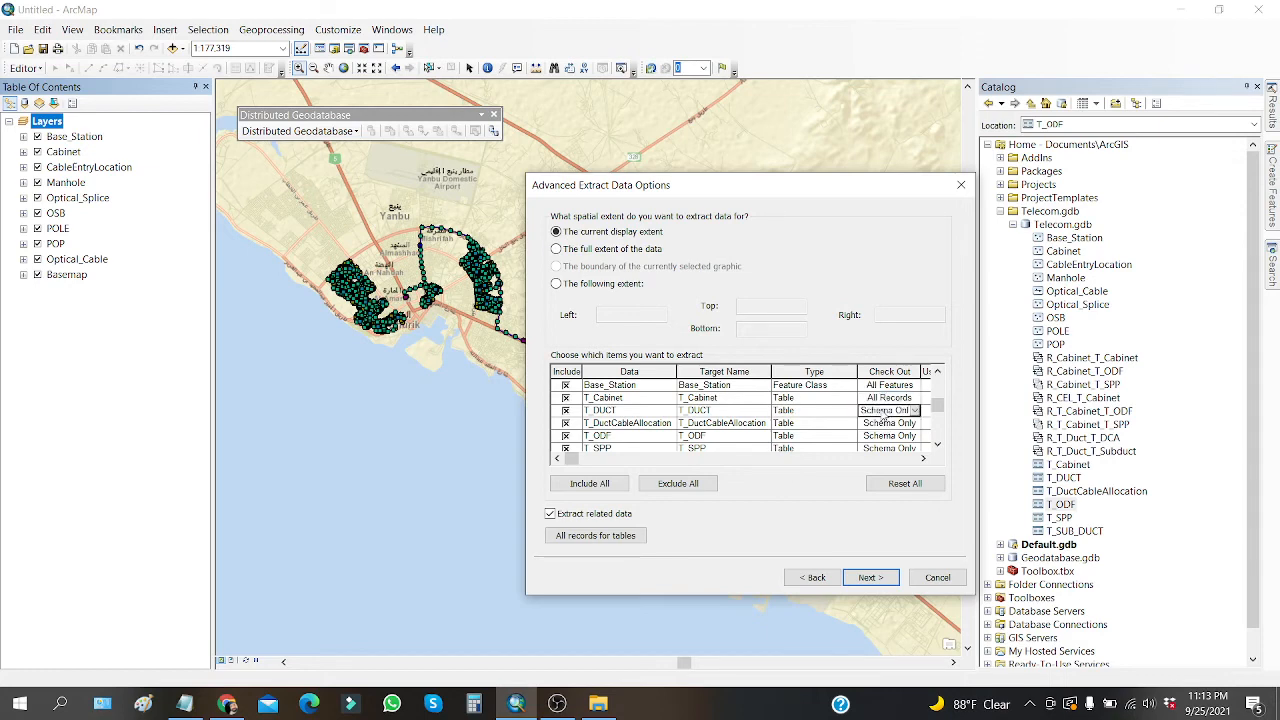
{"action": "left_click", "coordinate": [880, 437]}
{"action": "left_click", "coordinate": [884, 424]}
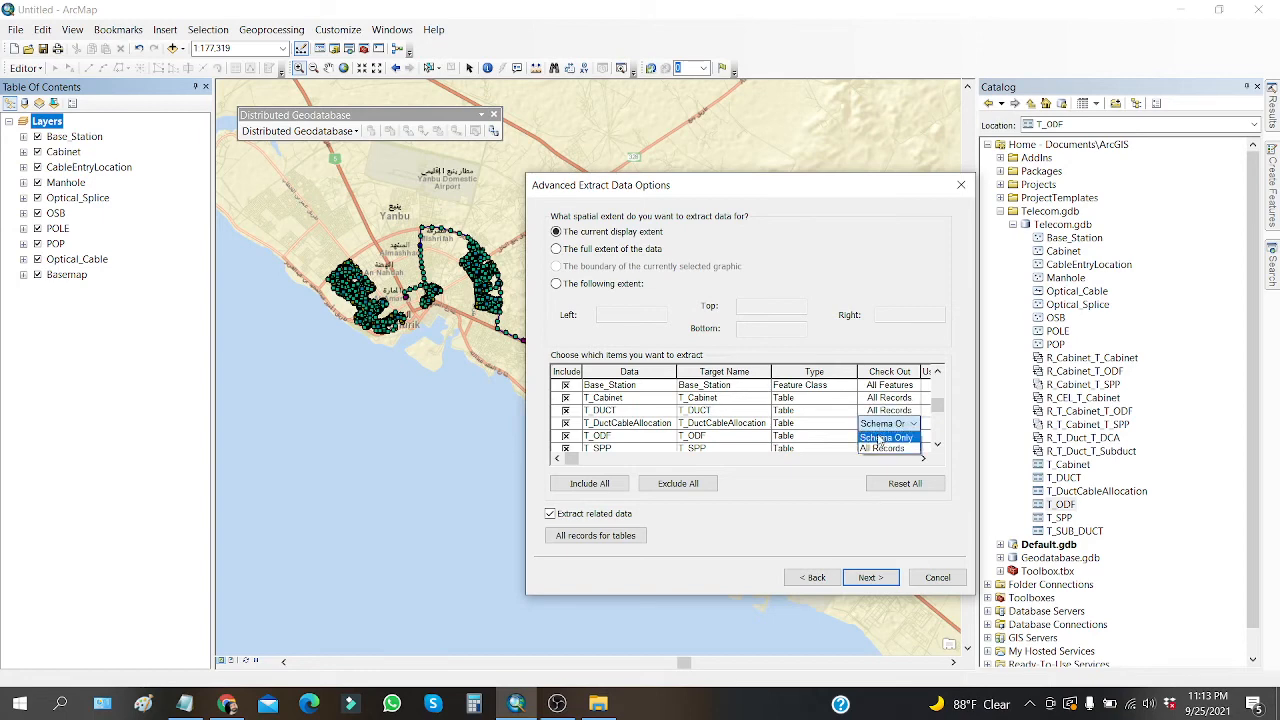
{"action": "left_click", "coordinate": [886, 449]}
{"action": "left_click", "coordinate": [889, 437]}
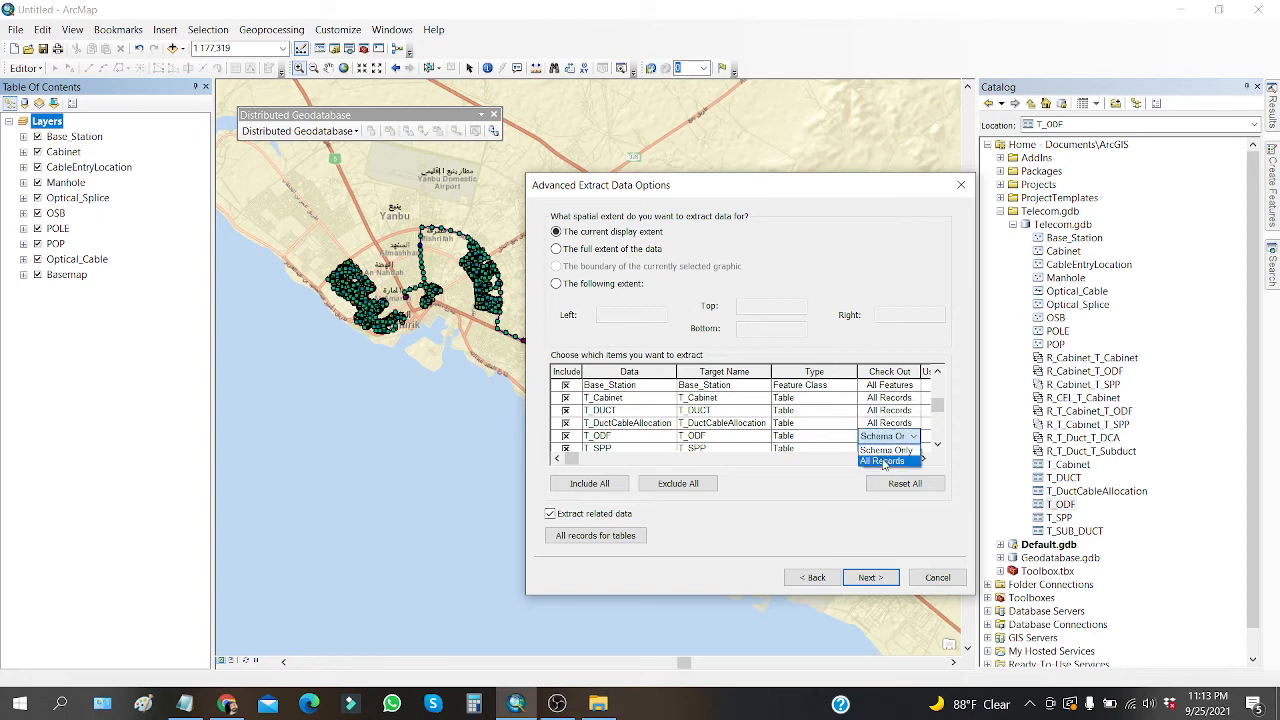
{"action": "left_click", "coordinate": [886, 461]}
- Set the check-out of the tables T_SPP and T_SUB_DUCT to All Records
{"action": "left_click", "coordinate": [937, 444]}
{"action": "left_click", "coordinate": [937, 444]}
{"action": "left_click", "coordinate": [937, 444]}
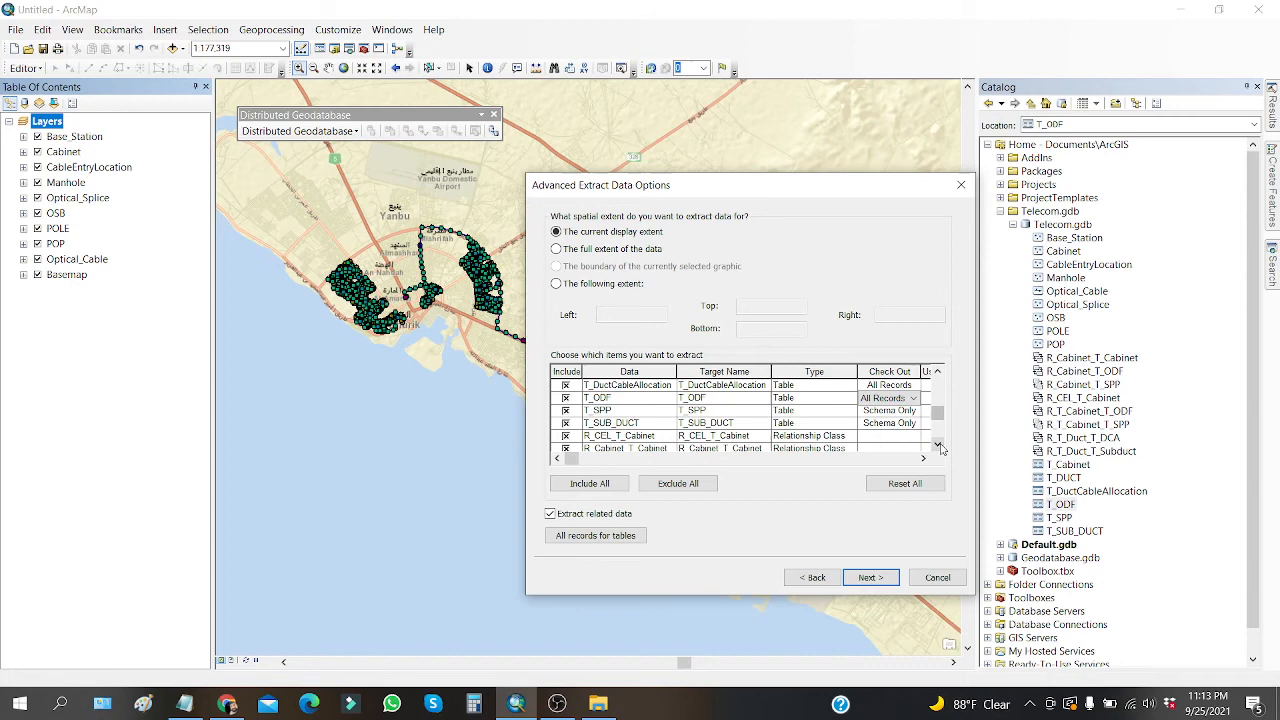
{"action": "left_click", "coordinate": [886, 411]}
{"action": "left_click", "coordinate": [892, 441]}
{"action": "left_click", "coordinate": [886, 423]}
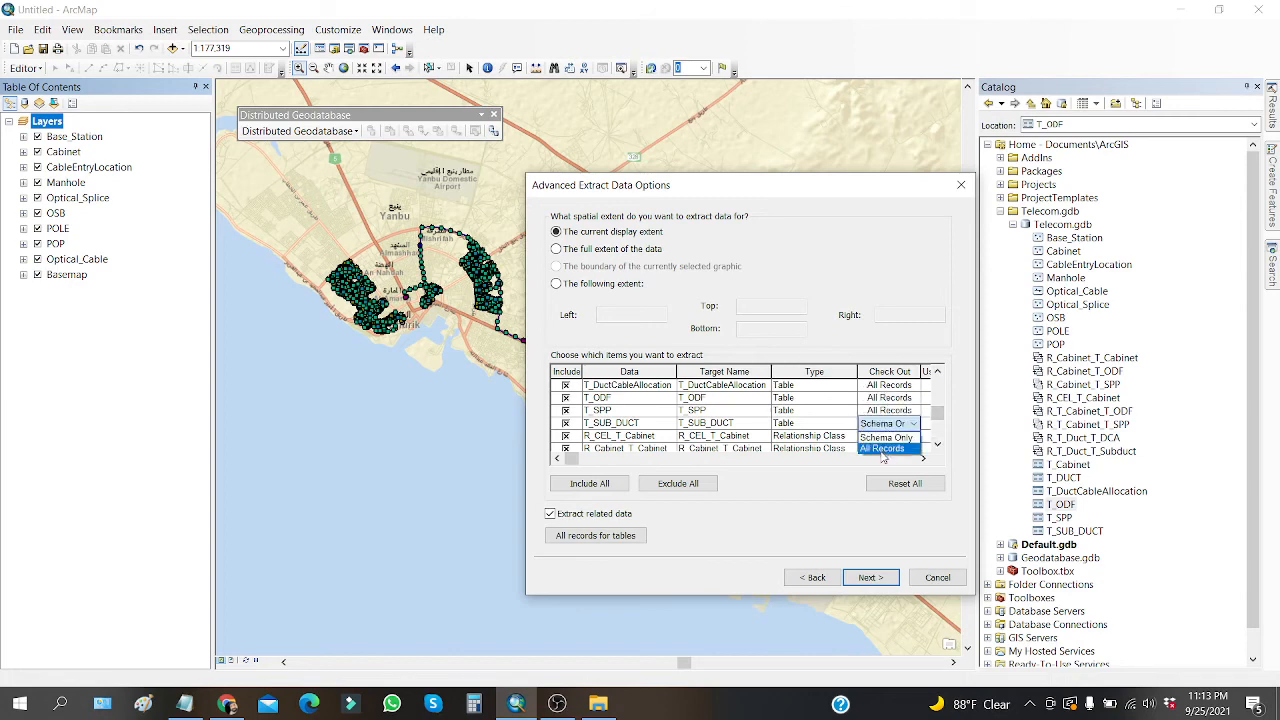
{"action": "left_click", "coordinate": [886, 449]}
- Check the included relationship classes through R_T_Duct_T_DCA and continue to the relationship directions with related data extraction enabled
{"action": "left_click", "coordinate": [937, 444]}
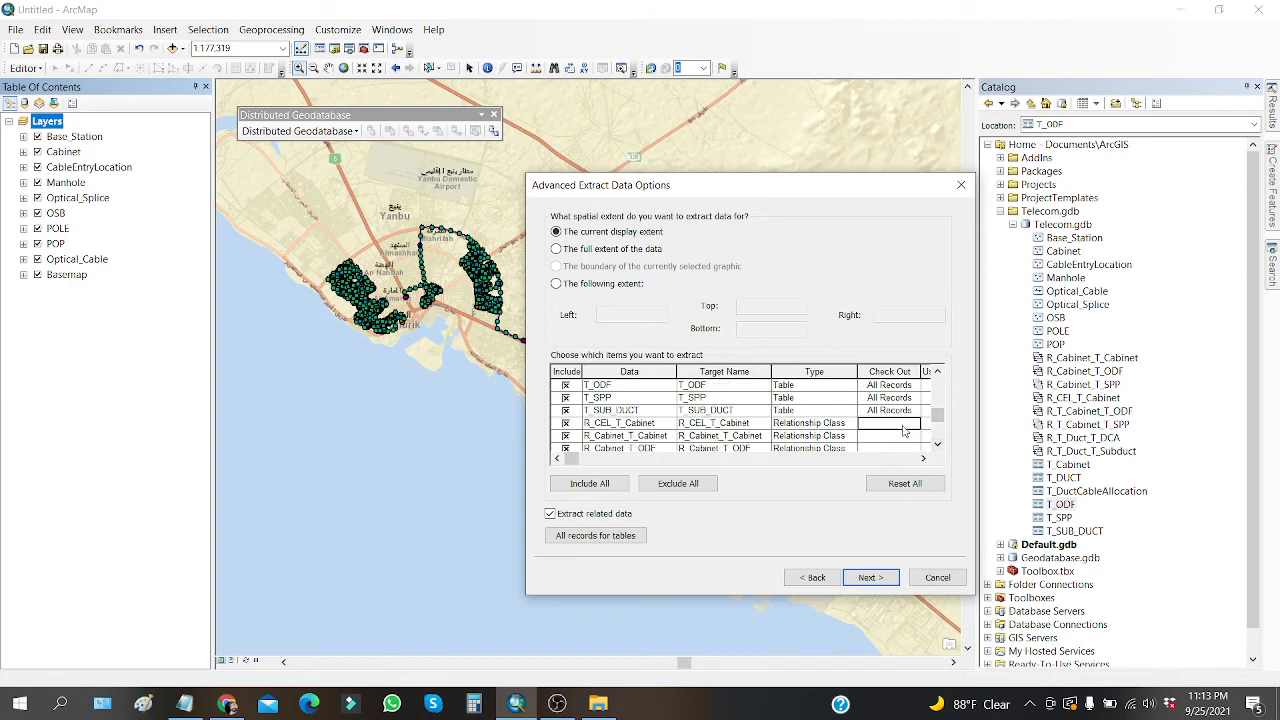
{"action": "left_click", "coordinate": [937, 444]}
{"action": "left_click", "coordinate": [937, 444]}
{"action": "left_click", "coordinate": [937, 444]}
{"action": "left_click", "coordinate": [937, 444]}
{"action": "left_click", "coordinate": [937, 444]}
{"action": "left_click", "coordinate": [937, 444]}
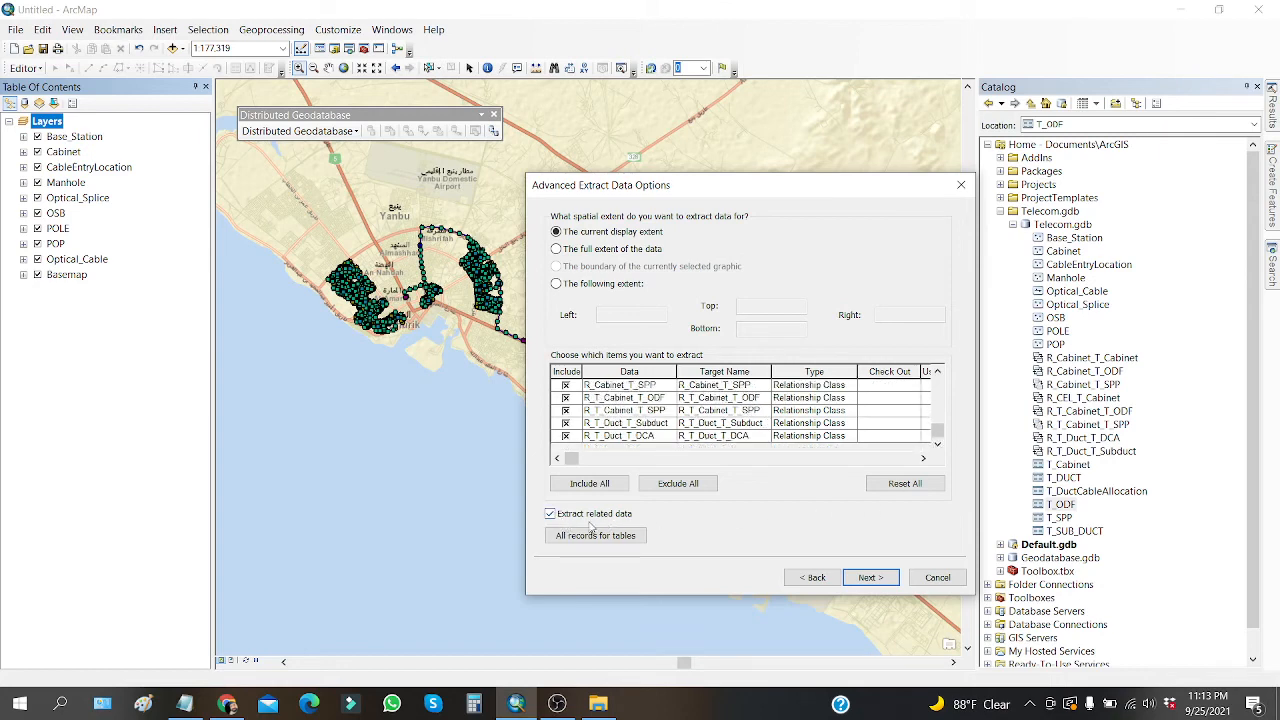
{"action": "left_click", "coordinate": [870, 577]}
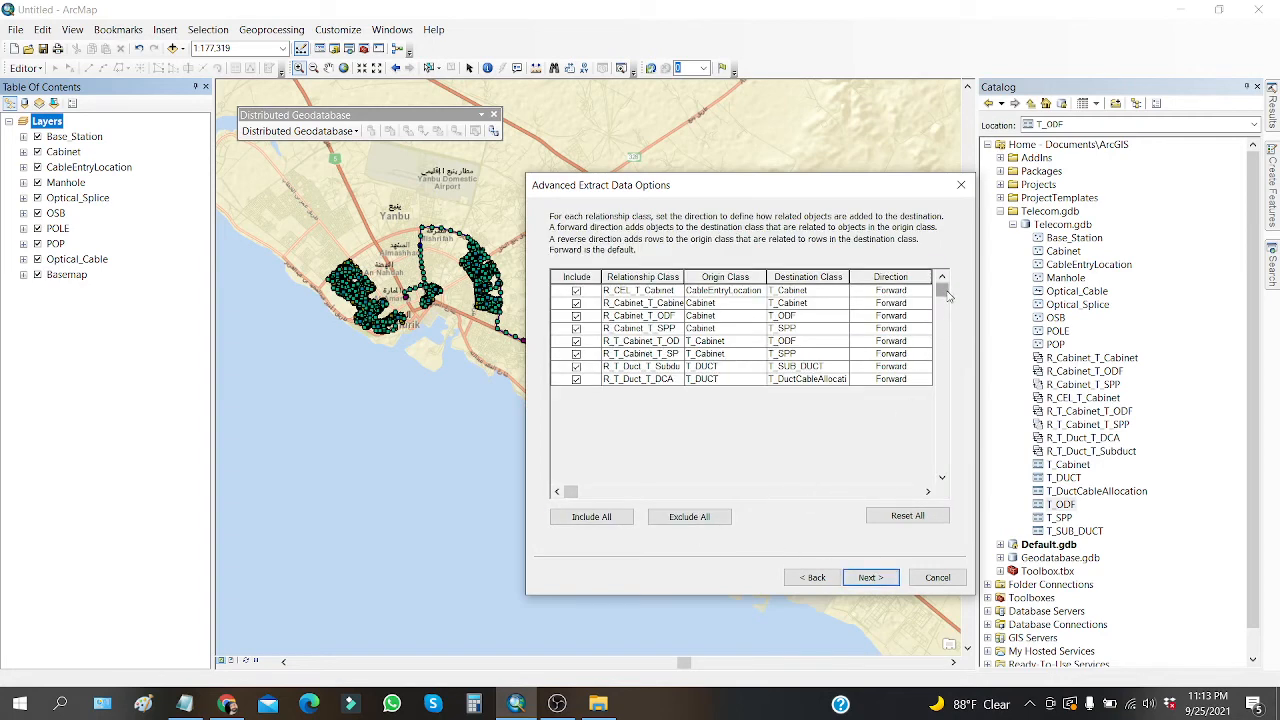
- Keep the Forward direction for all relationship classes and start the extraction with the No further action option
{"action": "left_click_drag", "start_coordinate": [946, 292], "coordinate": [942, 392]}
{"action": "left_click", "coordinate": [871, 578]}
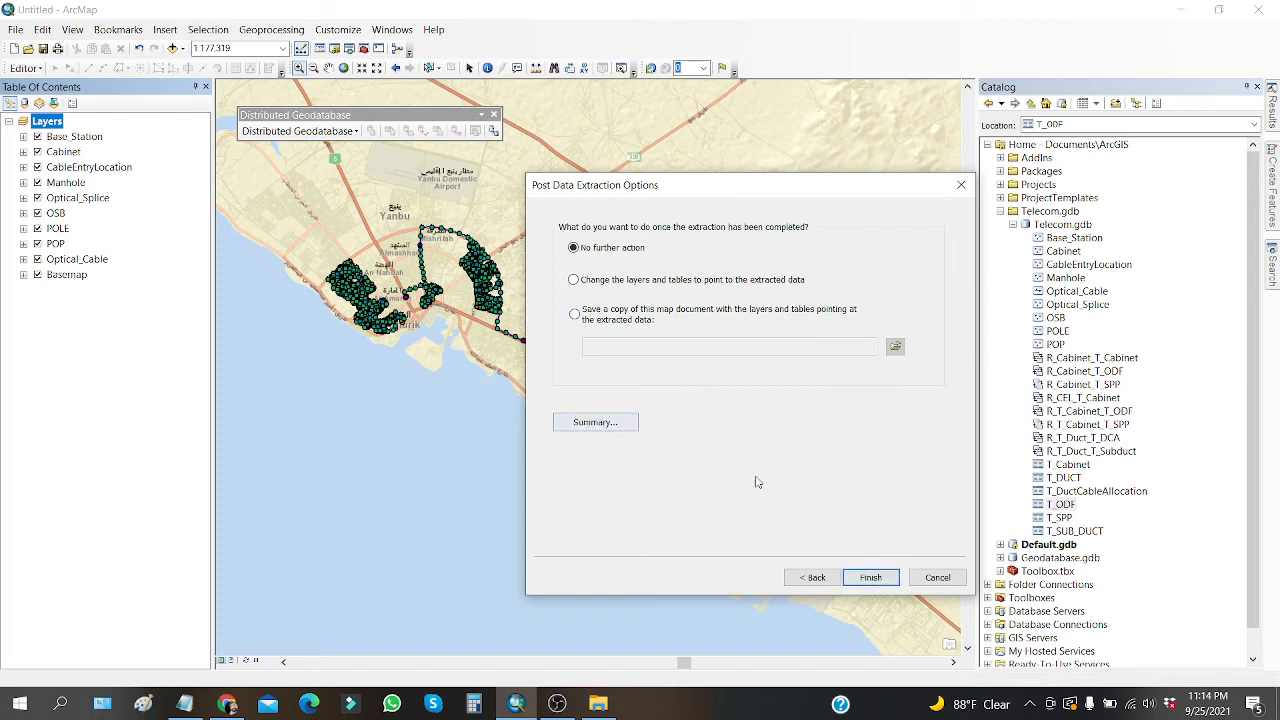
{"action": "left_click", "coordinate": [872, 578]}
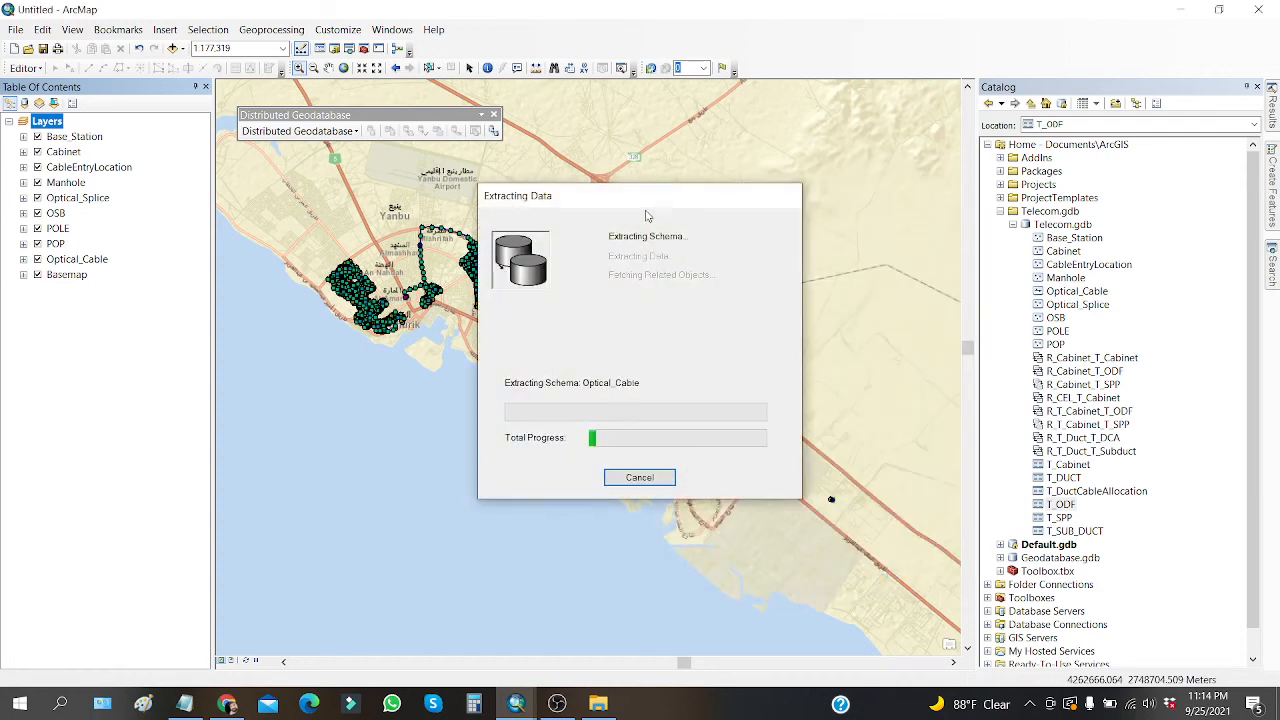
{"action": "left_click_drag", "start_coordinate": [644, 200], "coordinate": [757, 219]}
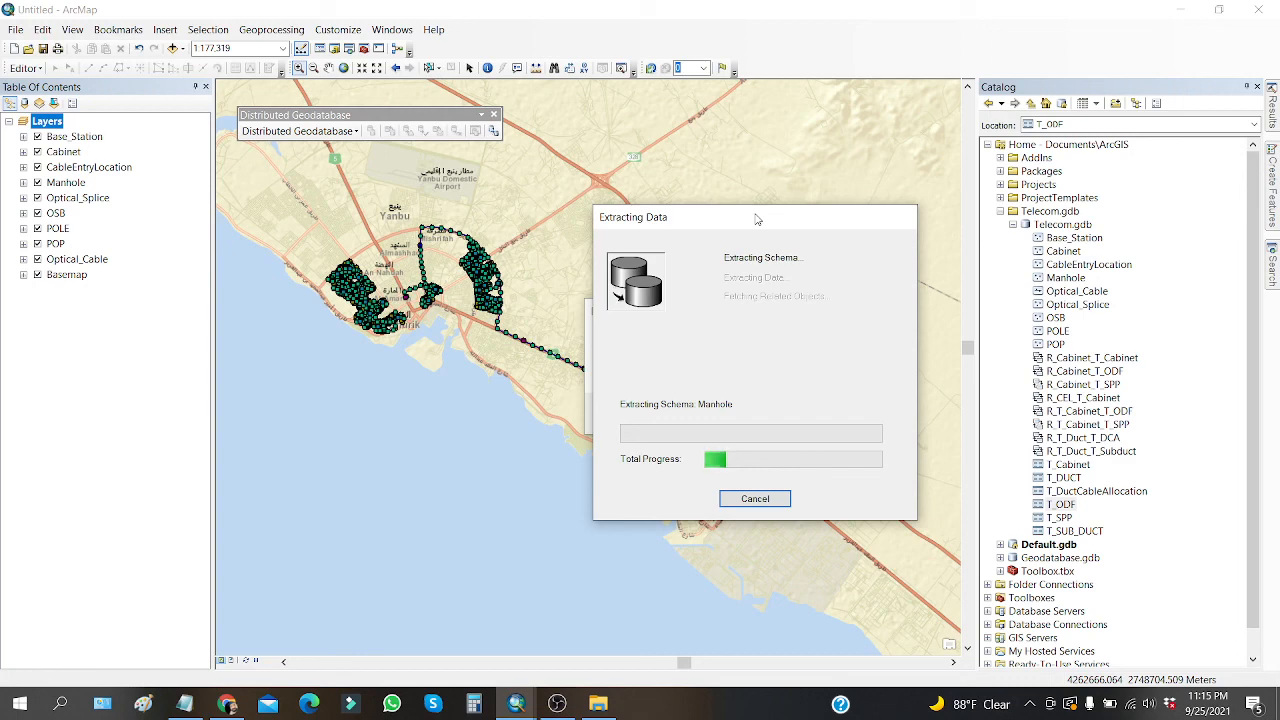
{"action": "left_click", "coordinate": [557, 703]}
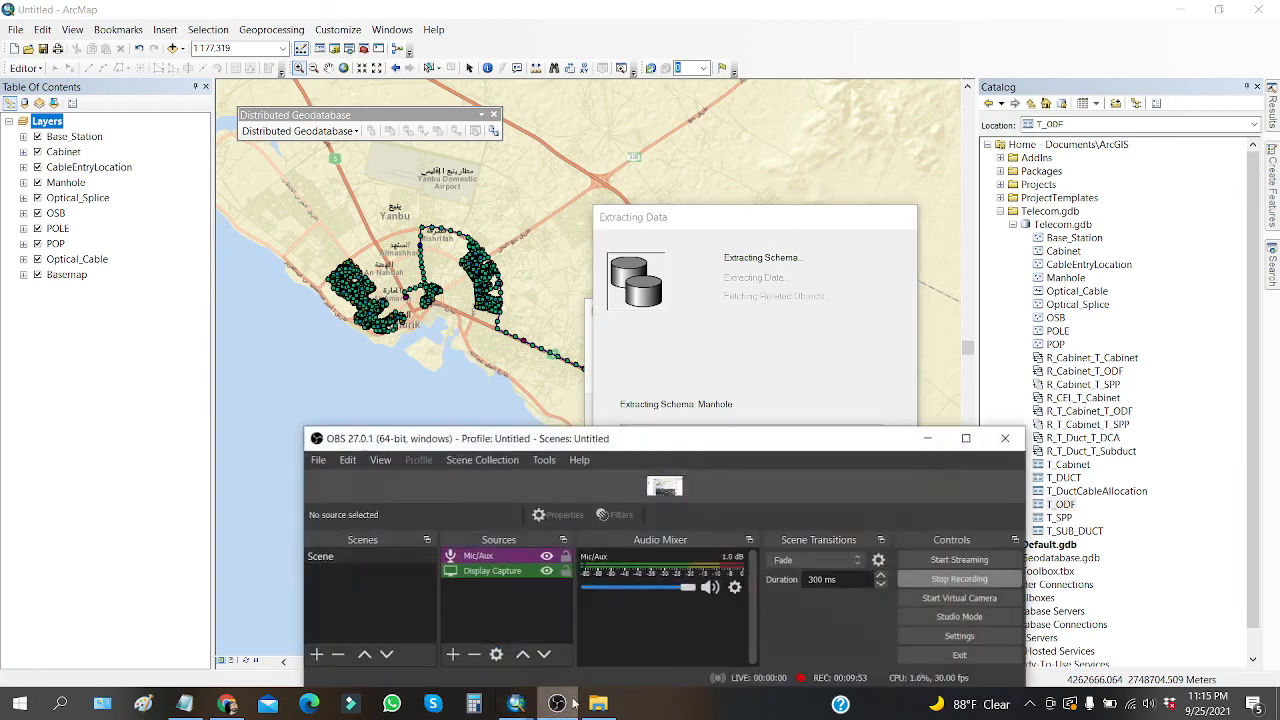